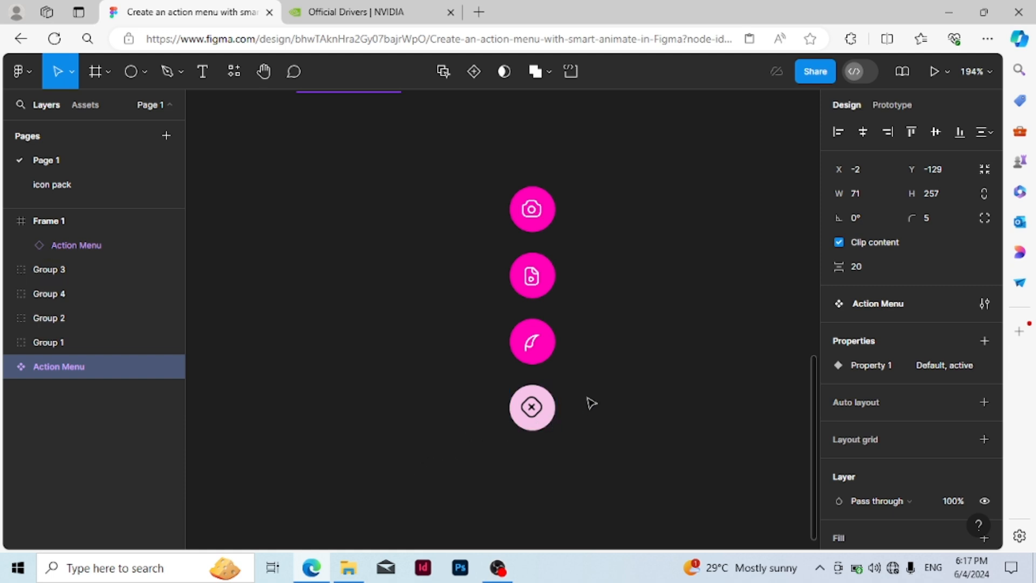
Examine the four stacked circular icon groups: camera, document, feather and close
{"action": "scroll", "coordinate": [591, 402], "scroll_direction": "up", "scroll_amount": 1}
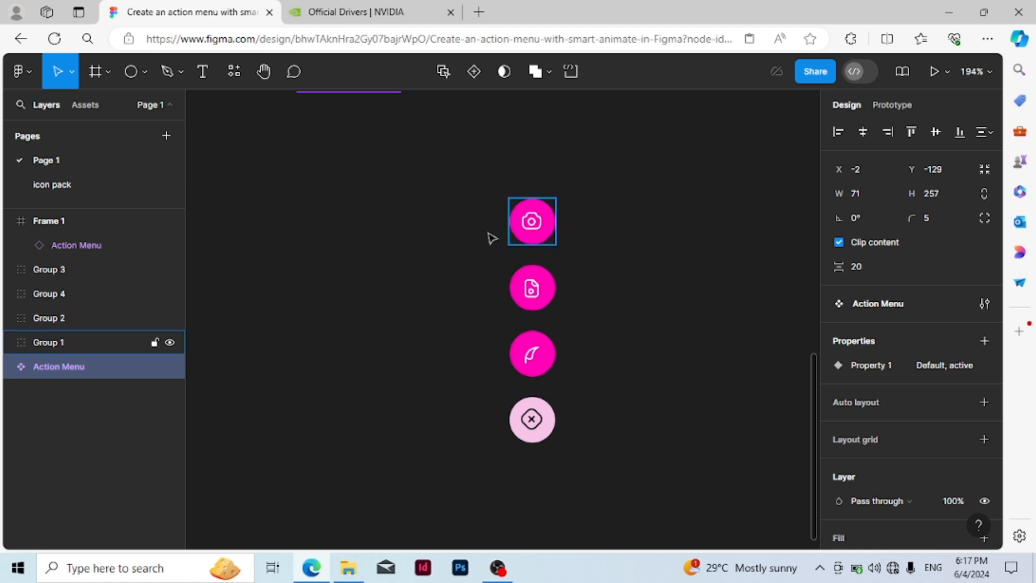
{"action": "left_click", "coordinate": [536, 287]}
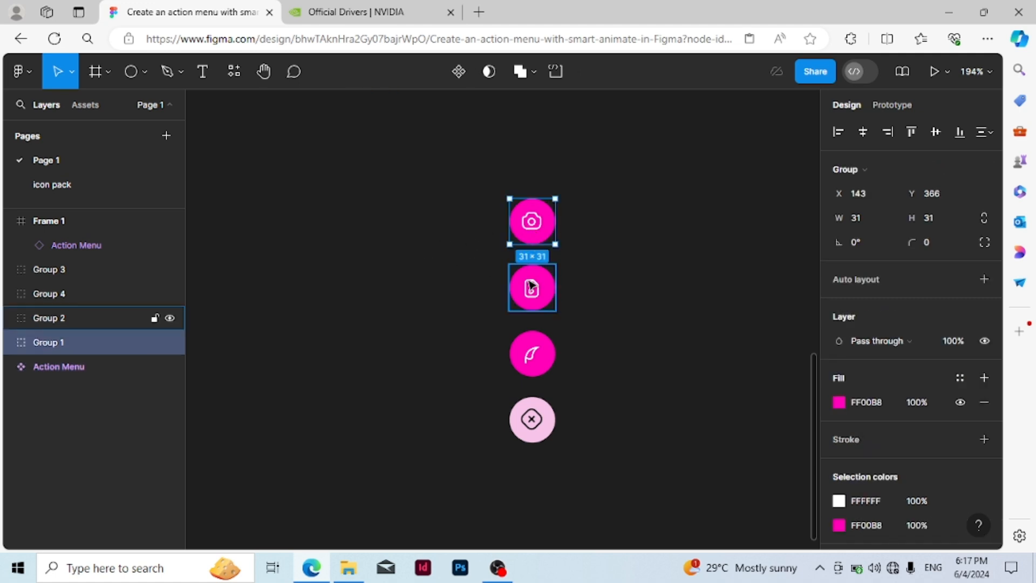
{"action": "left_click", "coordinate": [539, 358]}
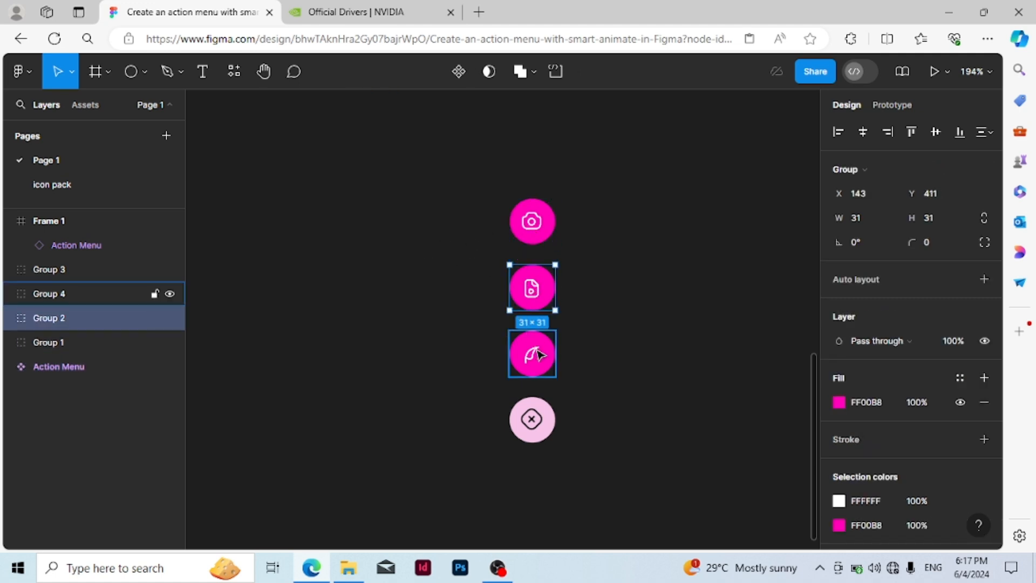
{"action": "left_click", "coordinate": [543, 423]}
{"action": "left_click", "coordinate": [540, 358]}
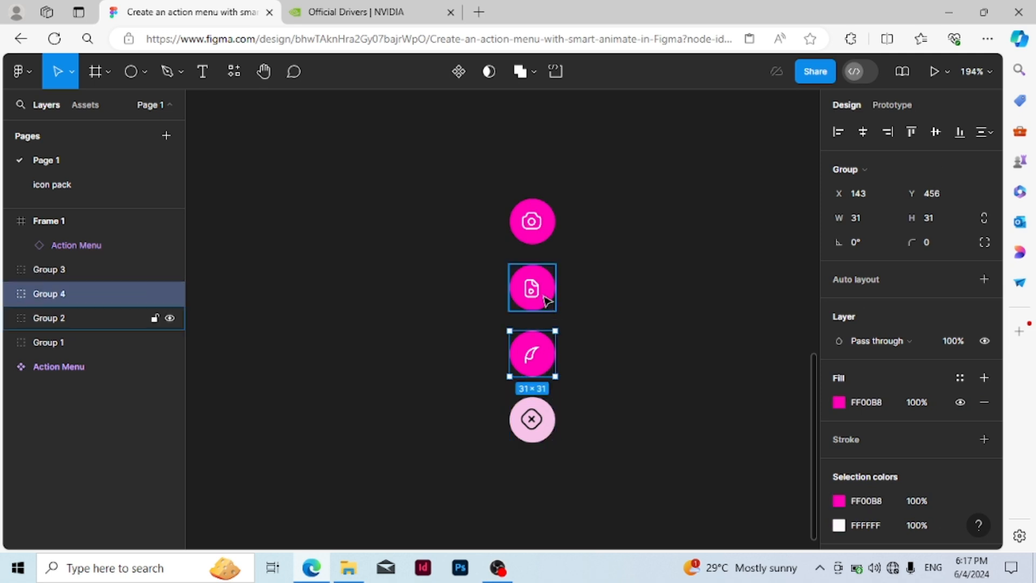
{"action": "left_click", "coordinate": [545, 304]}
{"action": "left_click", "coordinate": [538, 242]}
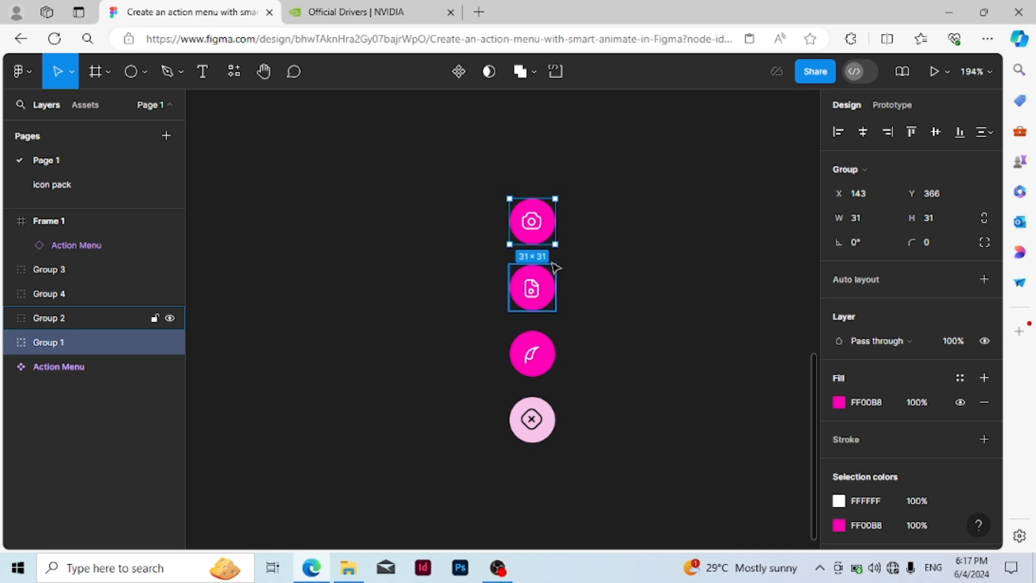
{"action": "left_click", "coordinate": [538, 298]}
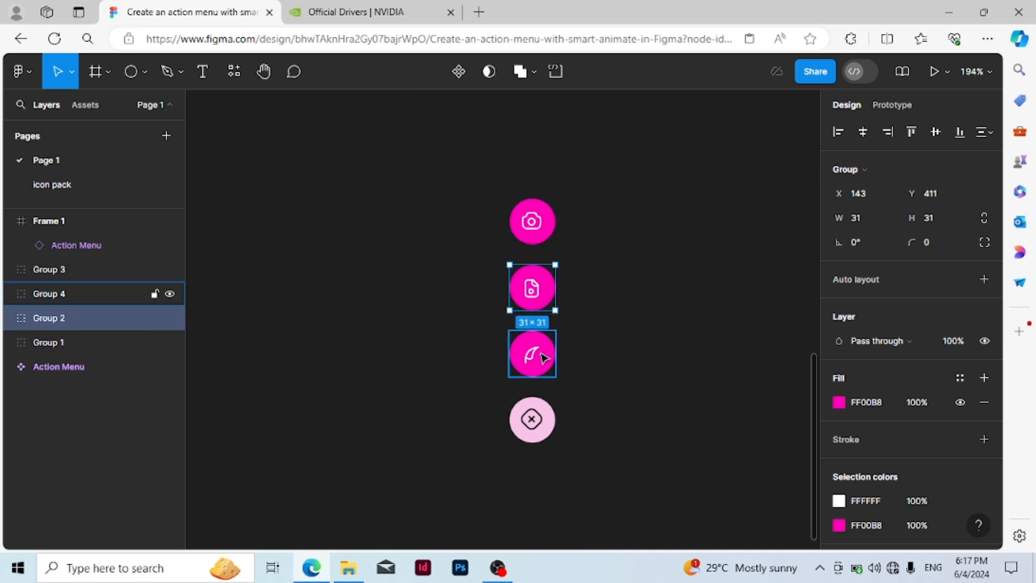
{"action": "left_click", "coordinate": [545, 360]}
{"action": "left_click", "coordinate": [545, 411]}
{"action": "left_click", "coordinate": [537, 359]}
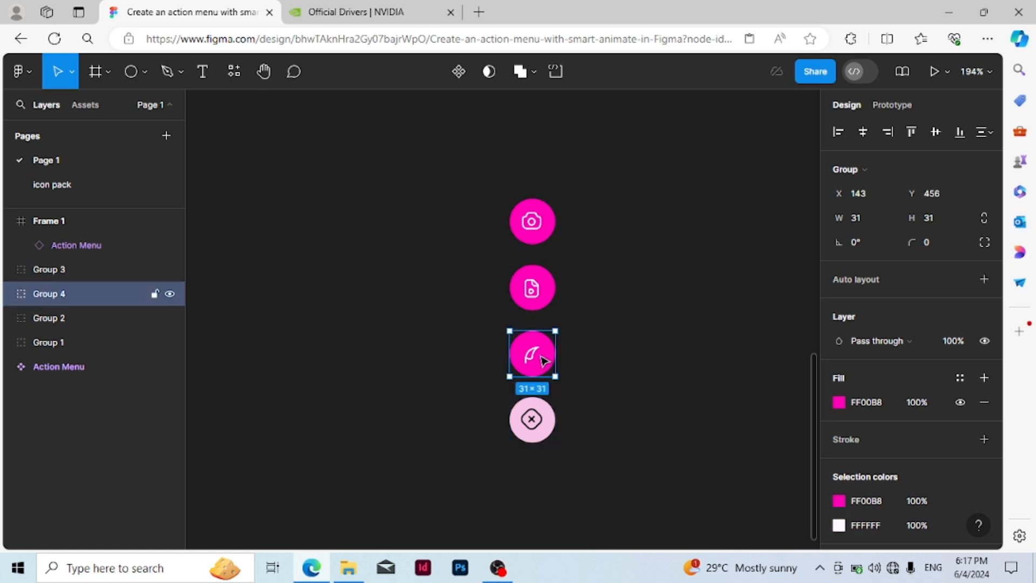
{"action": "left_click", "coordinate": [536, 294]}
{"action": "left_click", "coordinate": [537, 232]}
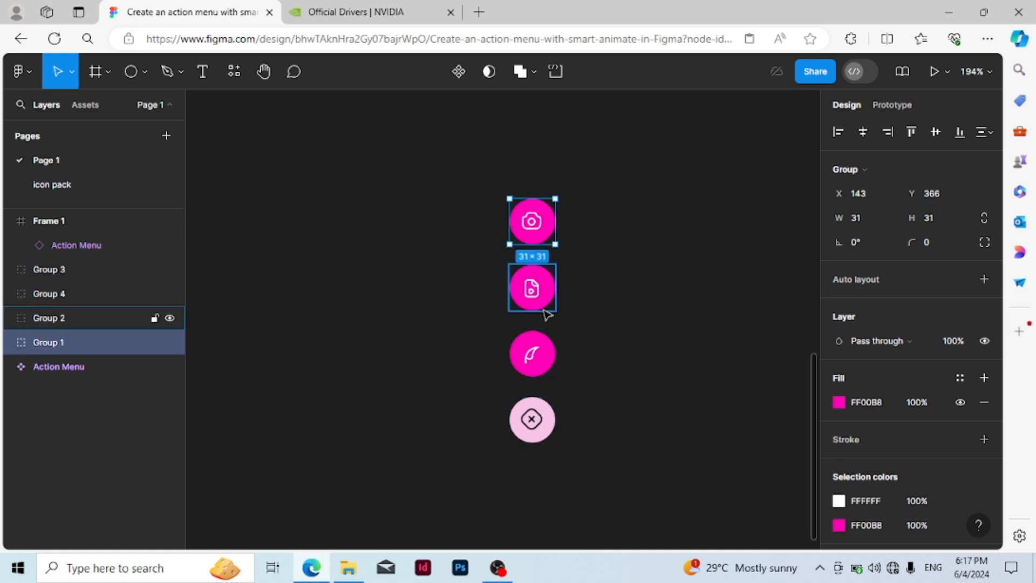
{"action": "left_click", "coordinate": [544, 300]}
{"action": "left_click", "coordinate": [541, 360]}
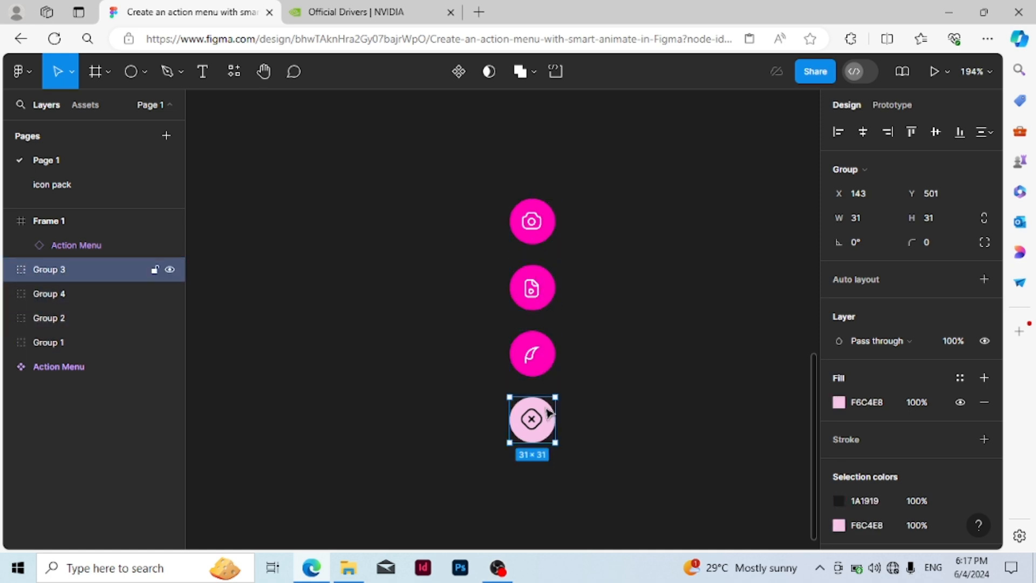
{"action": "left_click", "coordinate": [545, 362]}
{"action": "left_click", "coordinate": [544, 301]}
{"action": "left_click", "coordinate": [541, 235]}
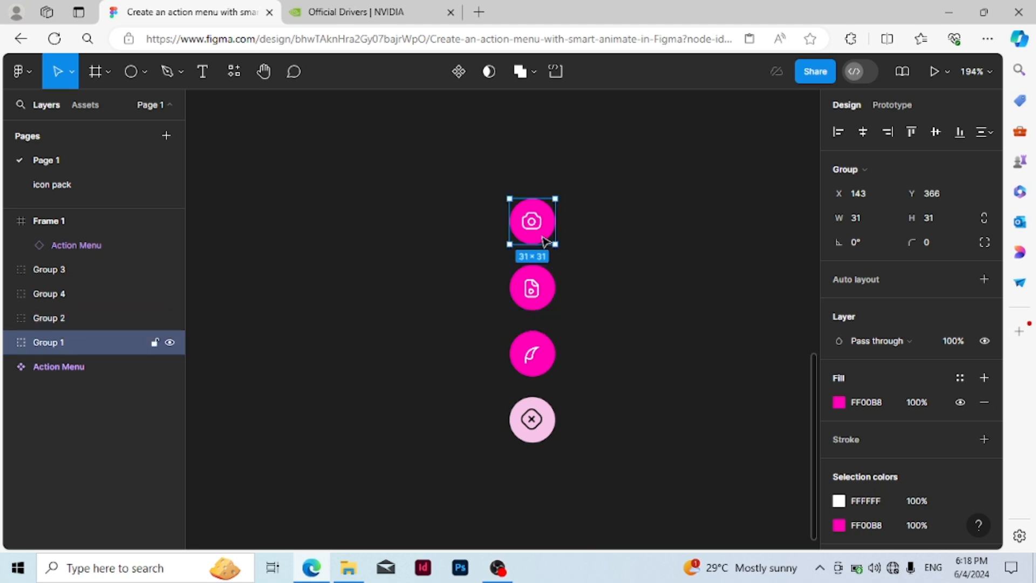
{"action": "left_click", "coordinate": [543, 298]}
{"action": "left_click", "coordinate": [546, 350]}
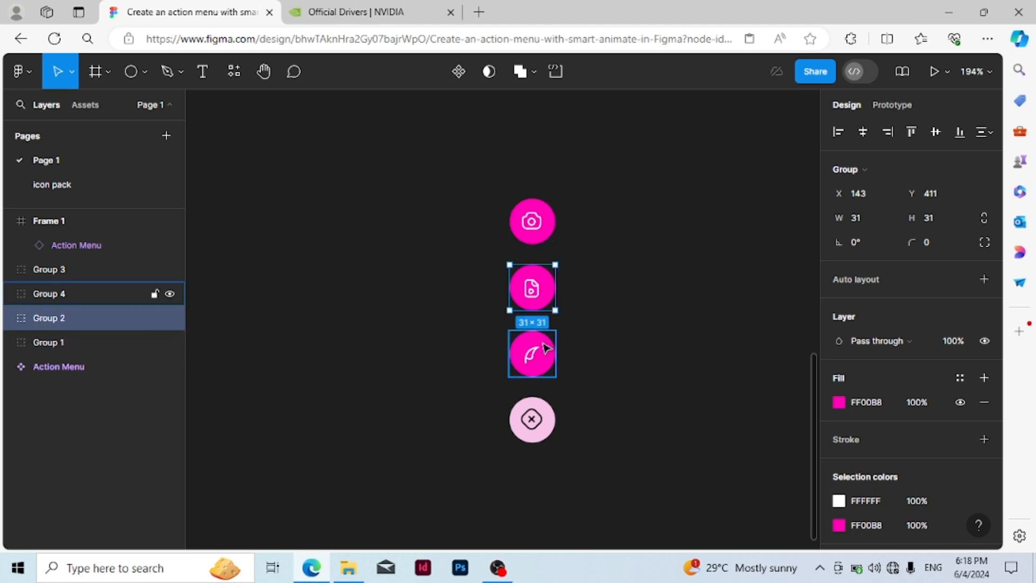
{"action": "left_click", "coordinate": [538, 421]}
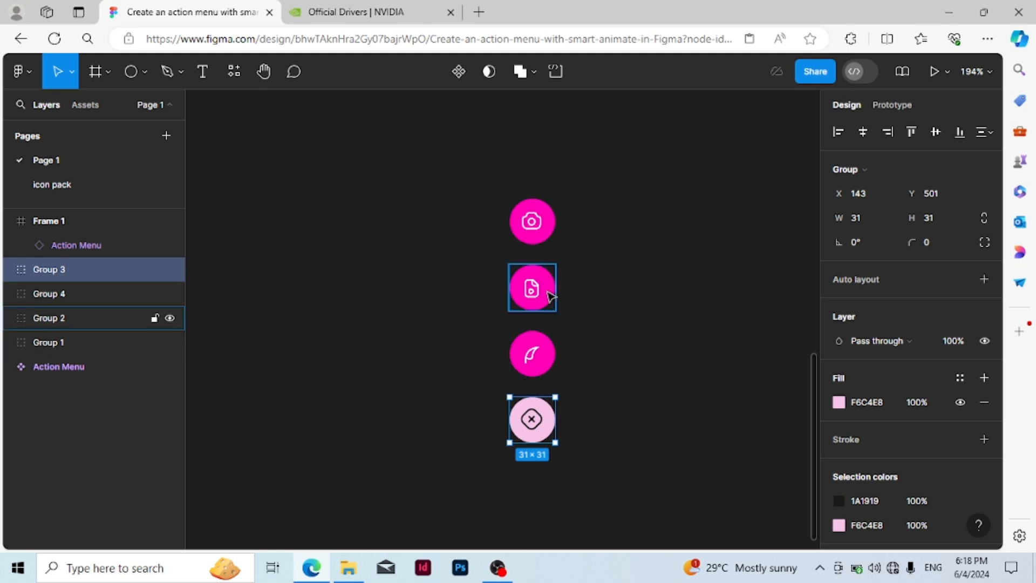
{"action": "left_click", "coordinate": [545, 373]}
{"action": "left_click", "coordinate": [550, 307]}
{"action": "scroll", "coordinate": [629, 426], "scroll_direction": "up", "scroll_amount": 1}
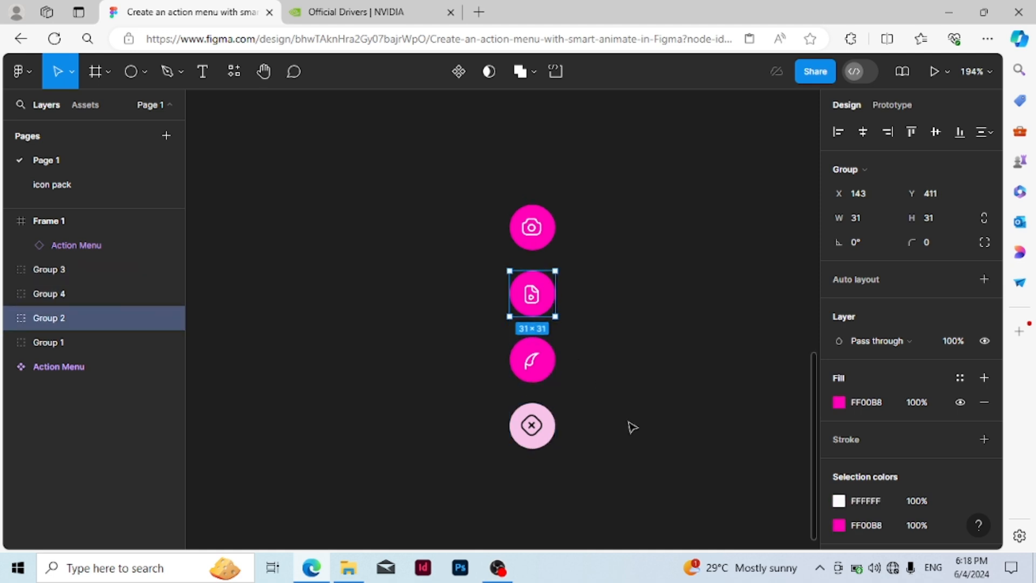
{"action": "left_click", "coordinate": [639, 425]}
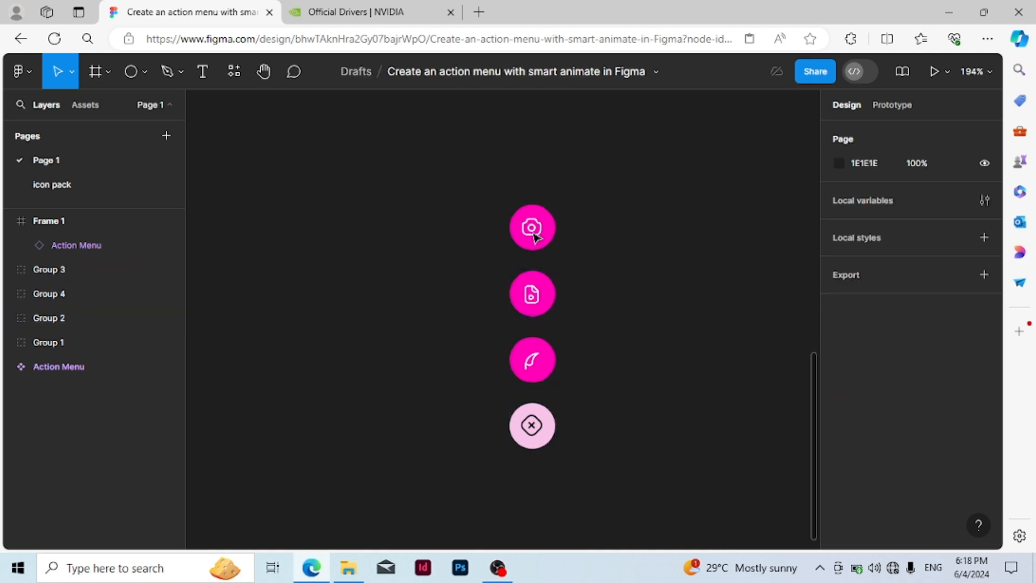
{"action": "left_click_drag", "start_coordinate": [468, 180], "coordinate": [592, 476]}
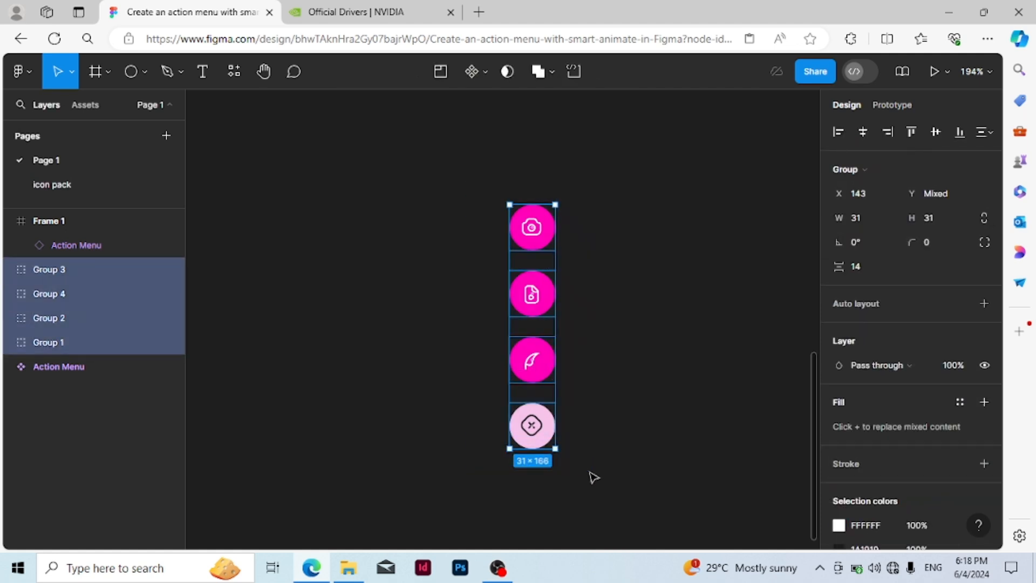
{"action": "left_click", "coordinate": [576, 451]}
{"action": "left_click", "coordinate": [546, 345]}
{"action": "key", "text": "Tab"}
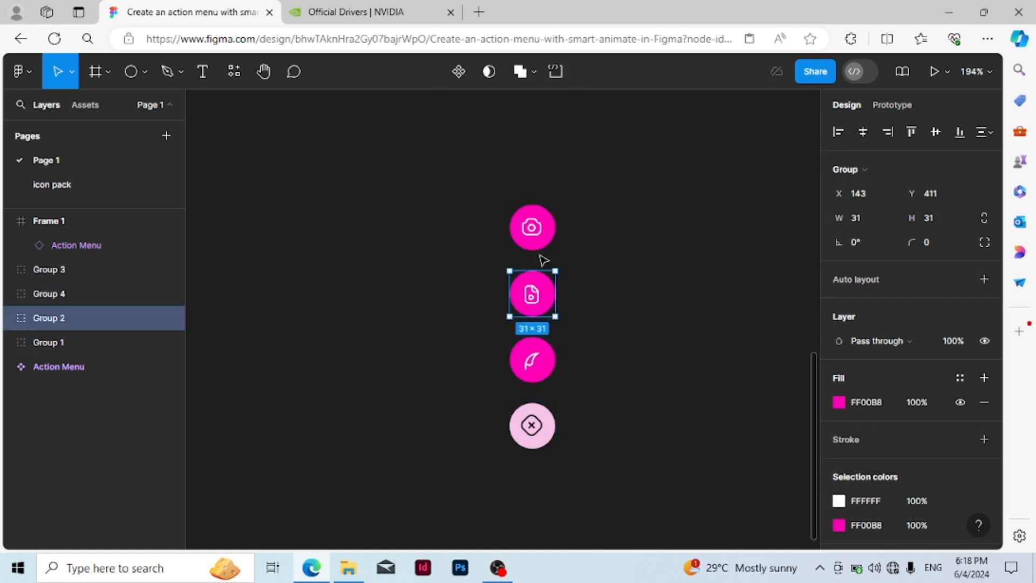
{"action": "key", "text": "Tab"}
{"action": "left_click", "coordinate": [589, 395]}
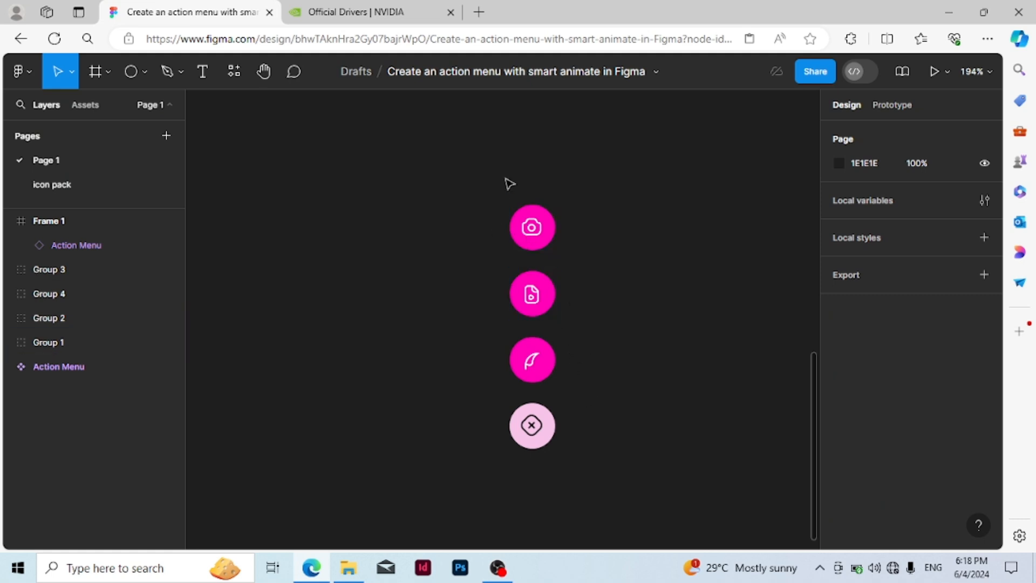
{"action": "left_click_drag", "start_coordinate": [500, 177], "coordinate": [611, 486]}
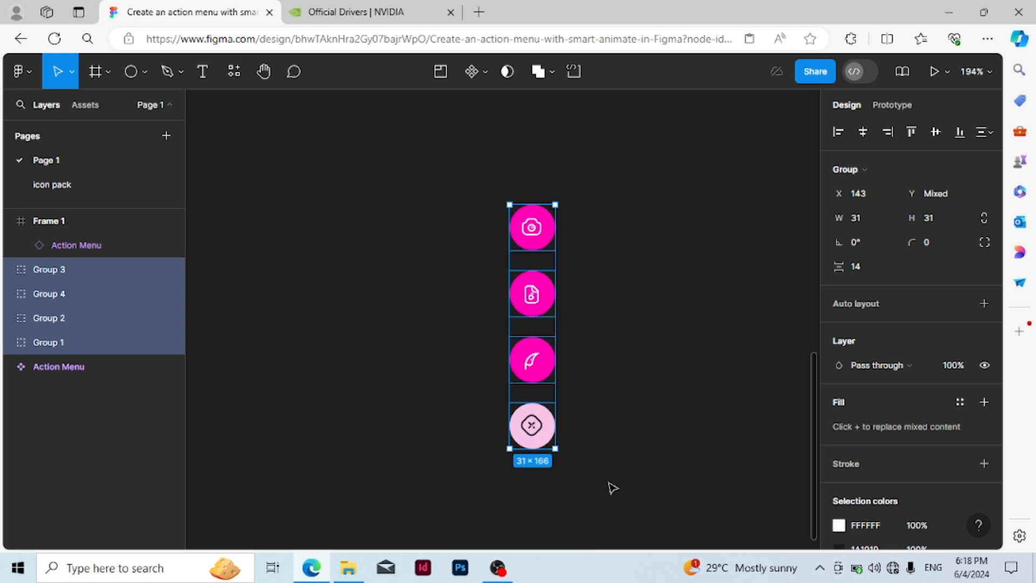
{"action": "key", "text": "shift+a"}
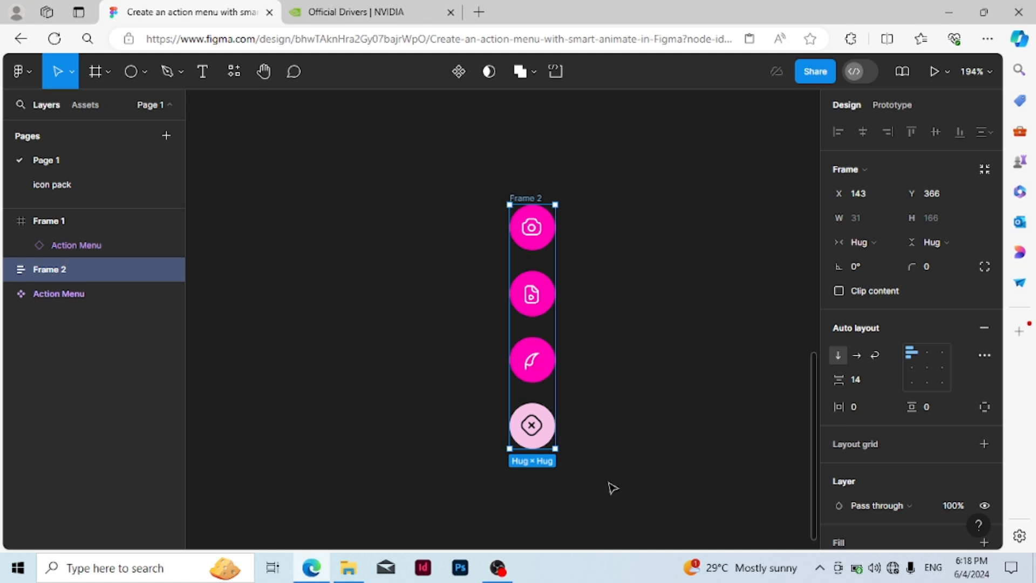
{"action": "key", "text": "ctrl+z"}
{"action": "left_click", "coordinate": [474, 204]}
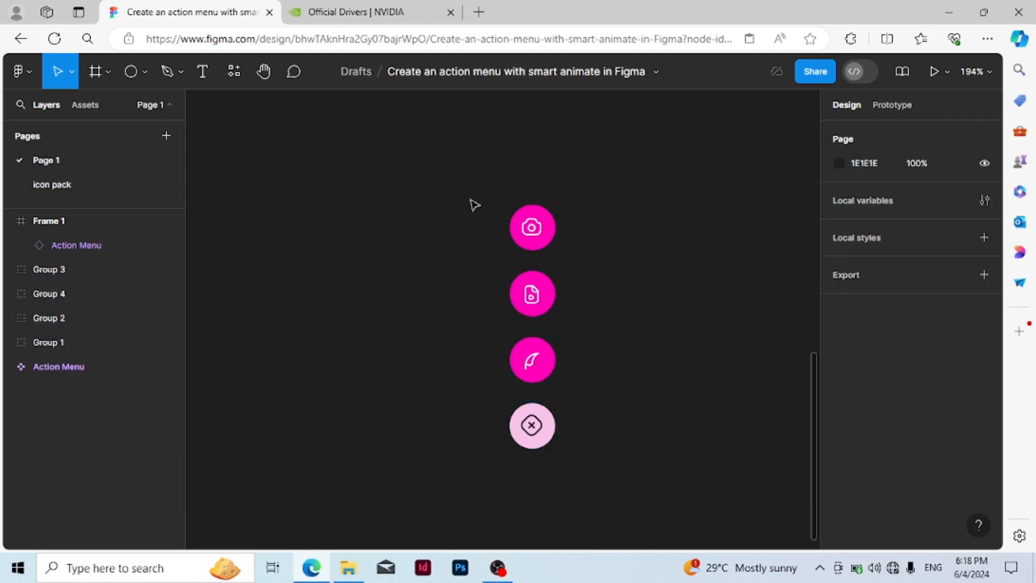
{"action": "left_click_drag", "start_coordinate": [476, 184], "coordinate": [607, 470]}
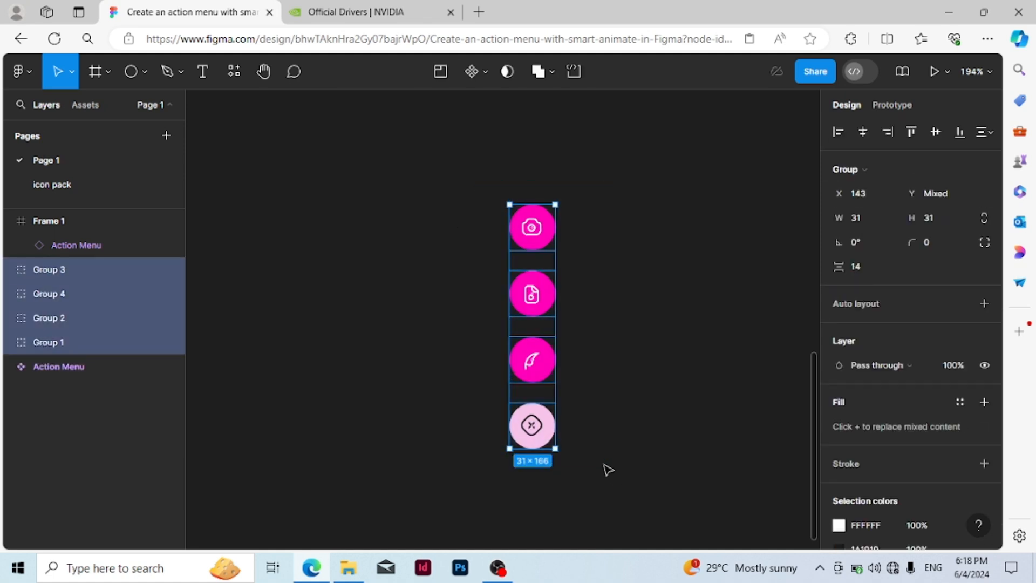
{"action": "right_click", "coordinate": [547, 376]}
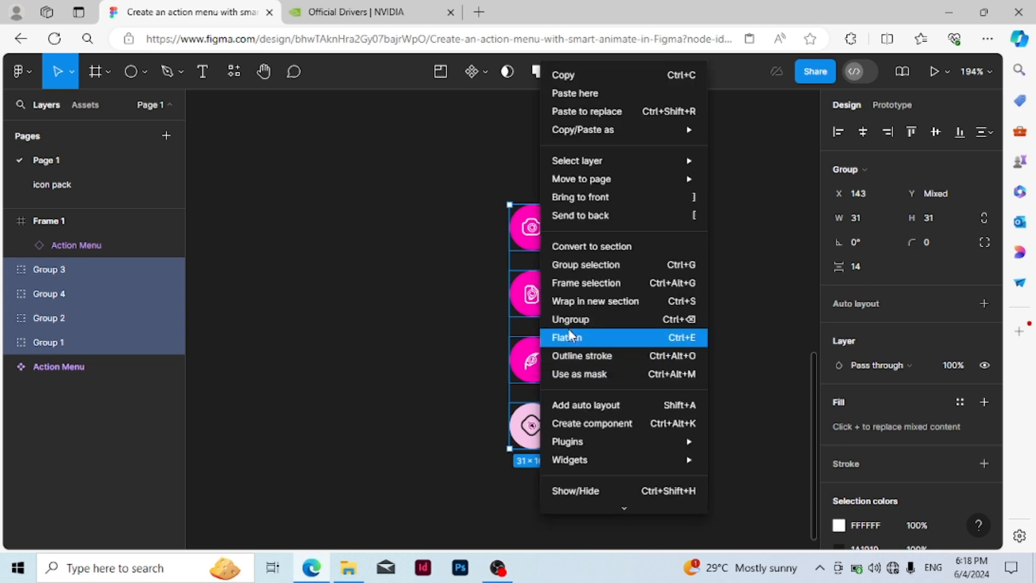
{"action": "left_click", "coordinate": [603, 411]}
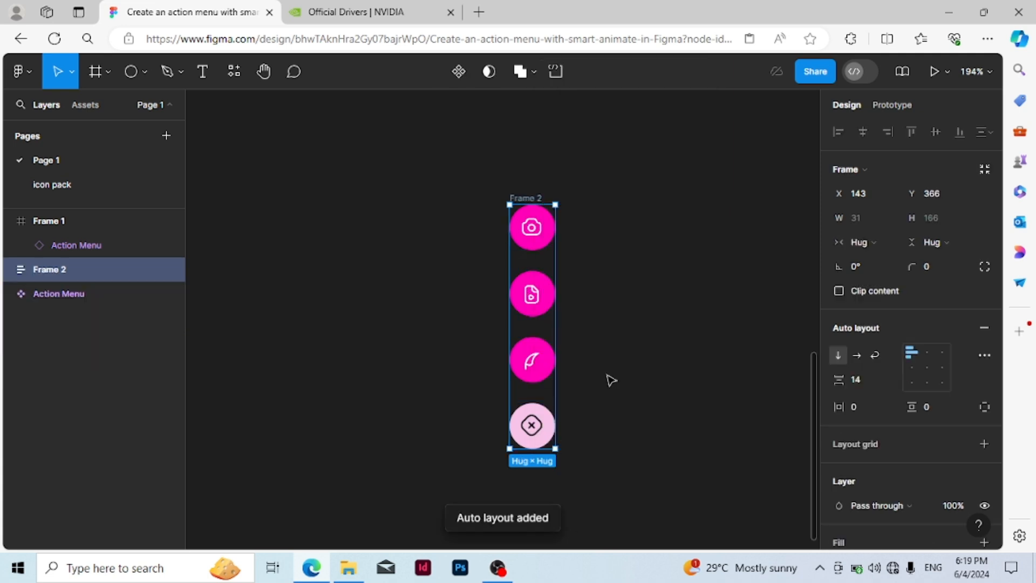
{"action": "key", "text": "ctrl+z"}
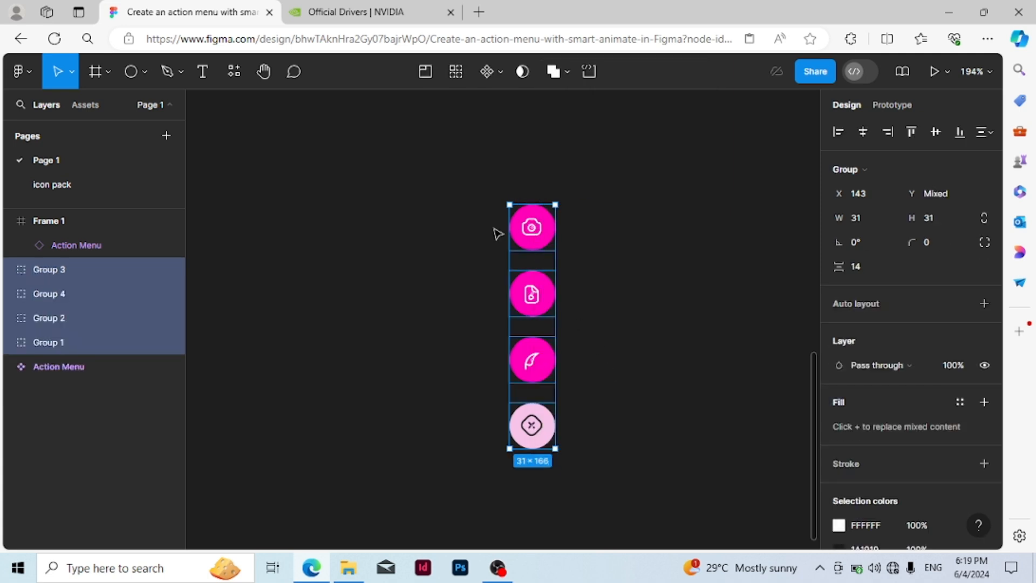
Wrap the four circular icon groups in an auto layout frame and rename the frame to Action menu
{"action": "left_click_drag", "start_coordinate": [486, 182], "coordinate": [605, 467]}
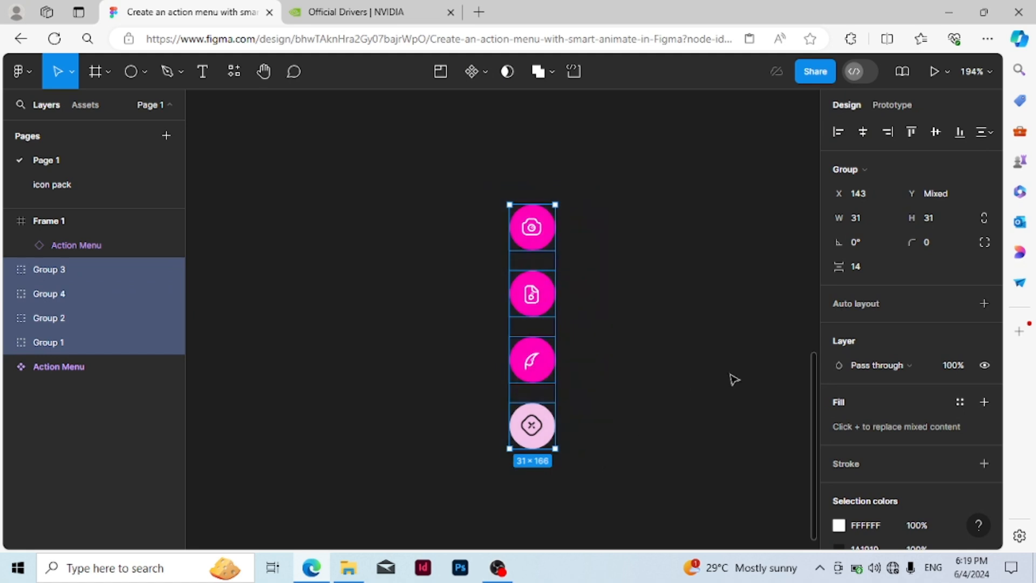
{"action": "left_click", "coordinate": [982, 303]}
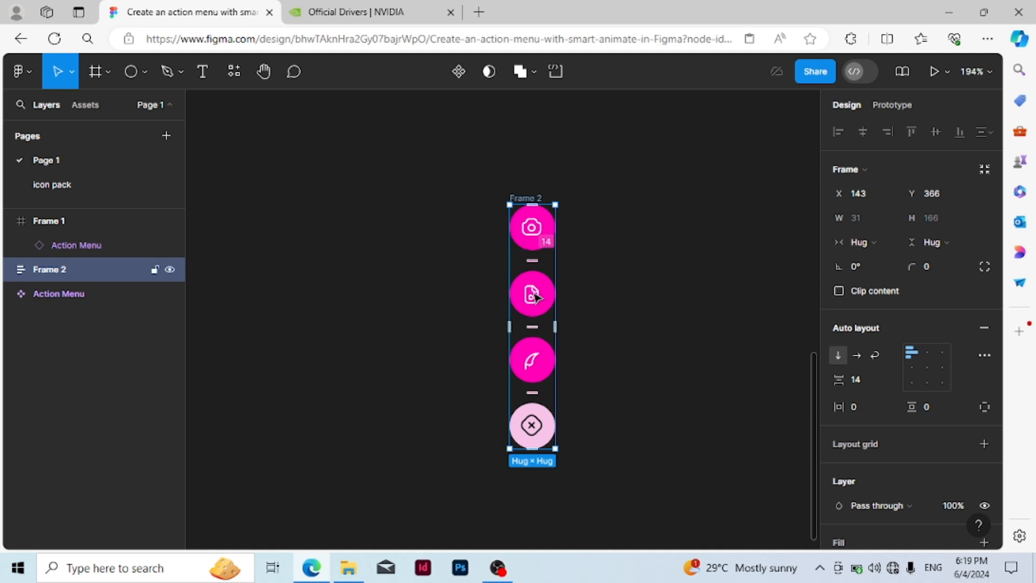
{"action": "double_click", "coordinate": [533, 198]}
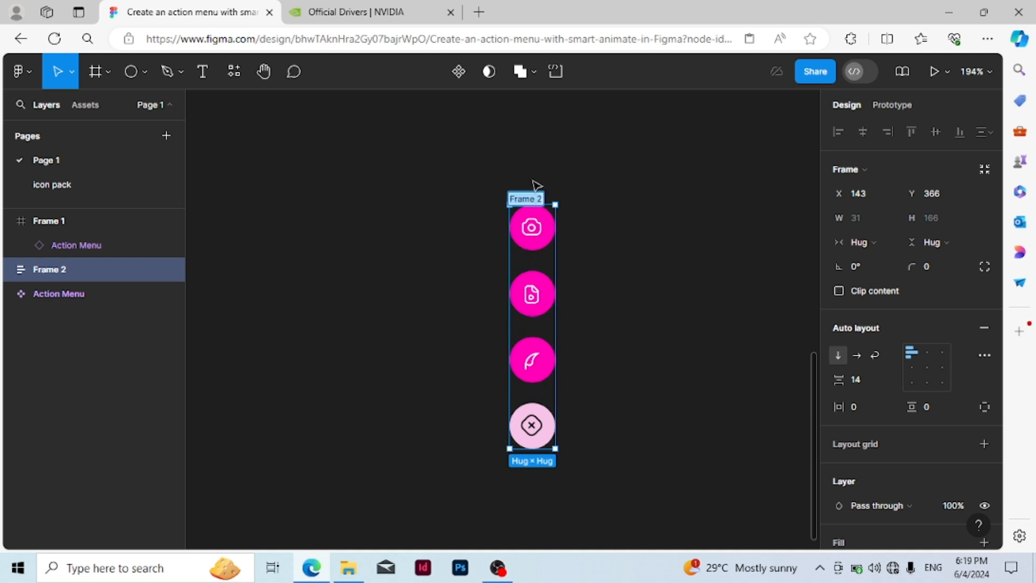
{"action": "type", "text": "A"}
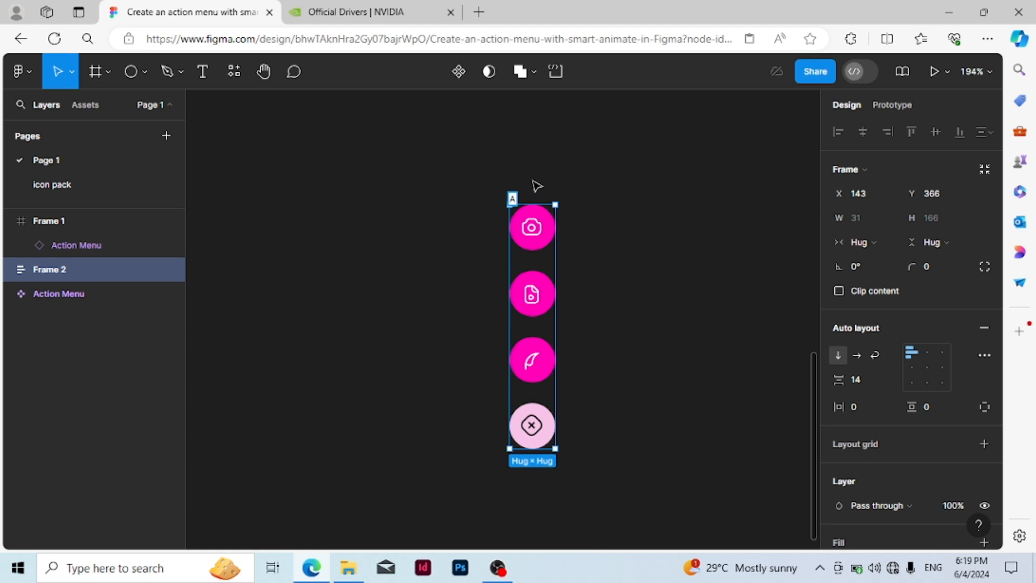
{"action": "type", "text": "ction menu"}
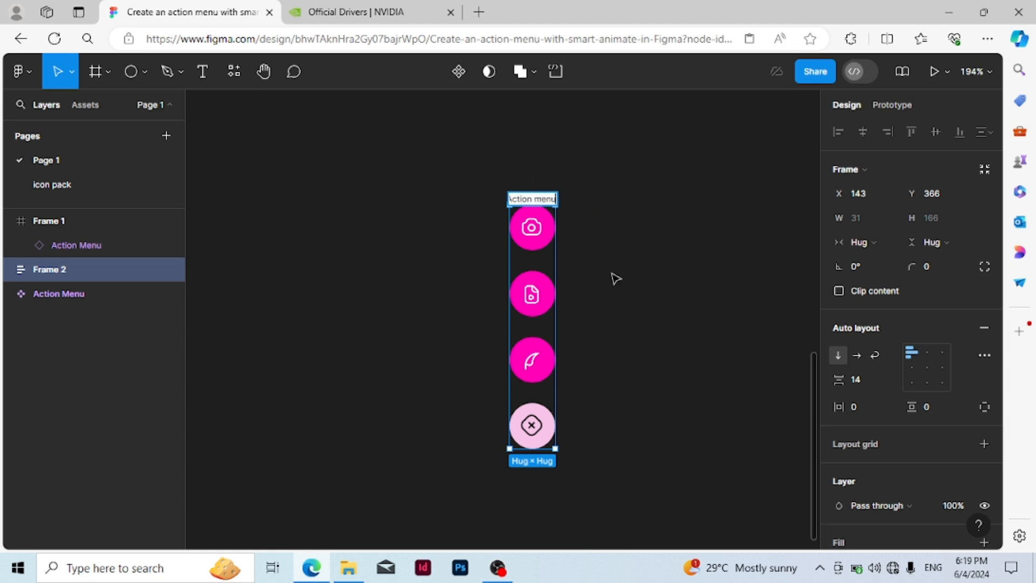
{"action": "left_click", "coordinate": [619, 296]}
Turn the Action menu auto layout frame holding the four icon buttons into a component
{"action": "left_click", "coordinate": [541, 206]}
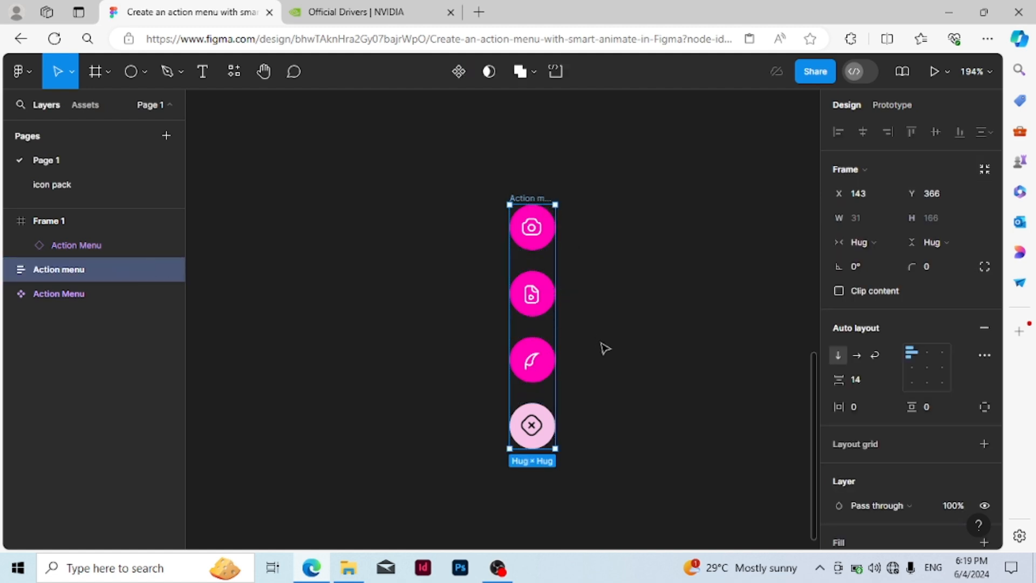
{"action": "scroll", "coordinate": [603, 348], "scroll_direction": "down", "scroll_amount": 1}
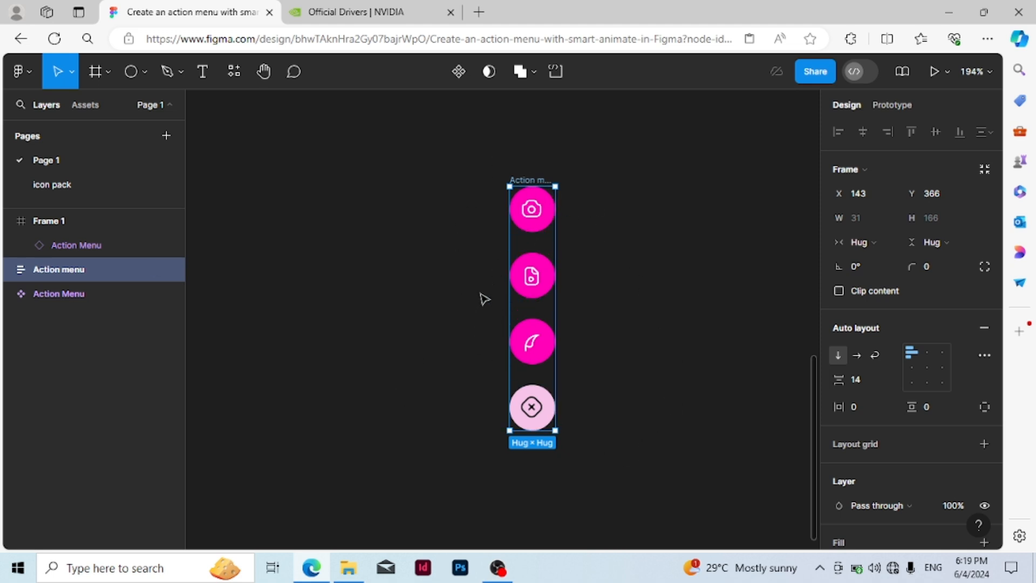
{"action": "left_click", "coordinate": [458, 74]}
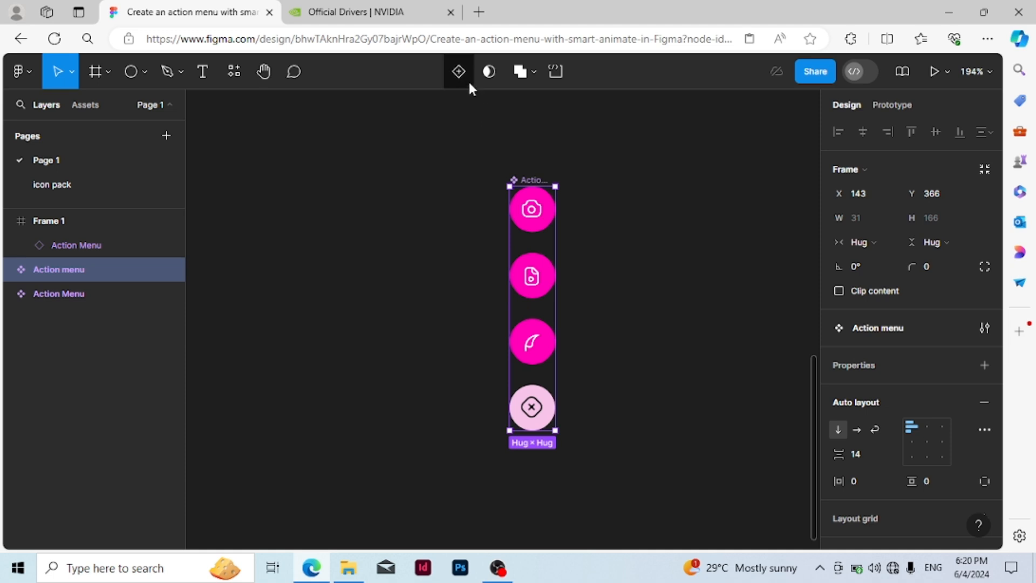
{"action": "key", "text": "ctrl+z"}
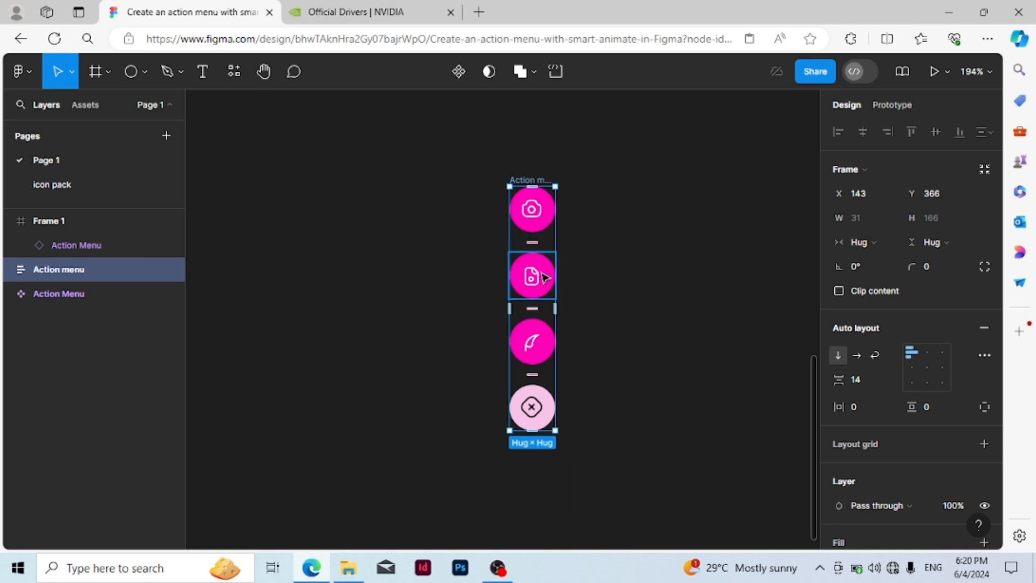
{"action": "left_click", "coordinate": [460, 72]}
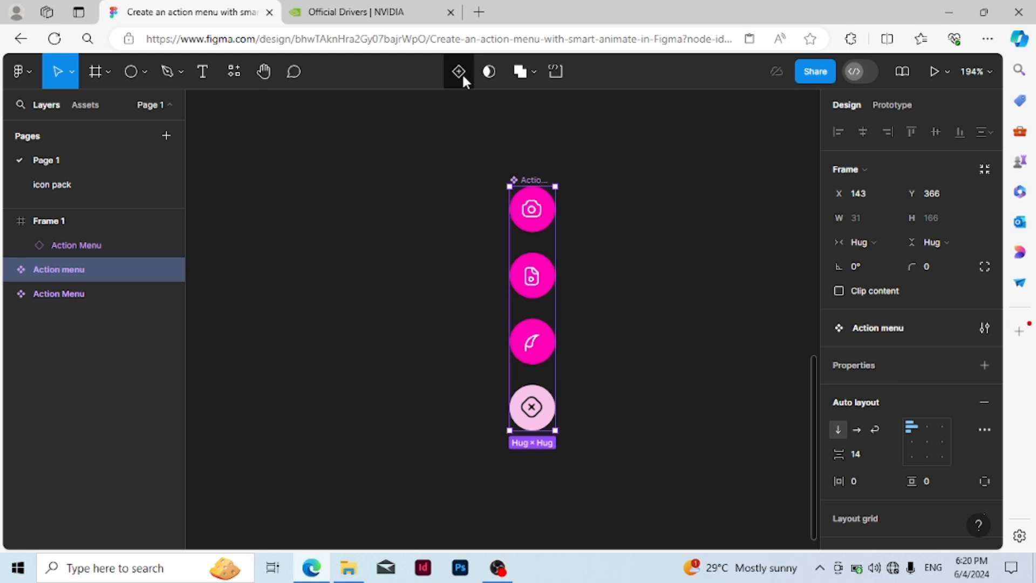
{"action": "left_click", "coordinate": [616, 399]}
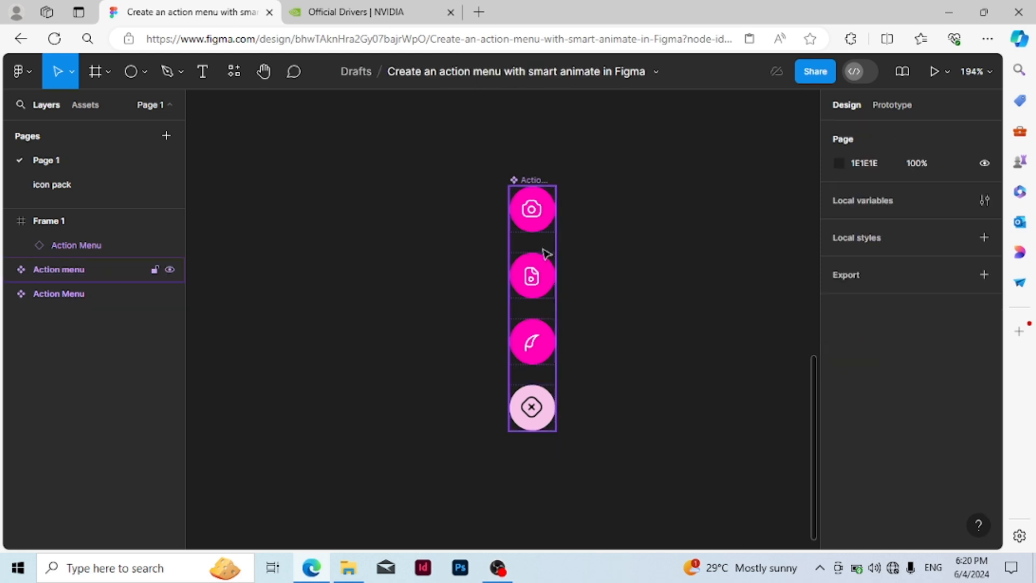
Hide the older Action Menu component set, leaving the new Action menu component shown on the canvas
{"action": "left_click", "coordinate": [532, 185]}
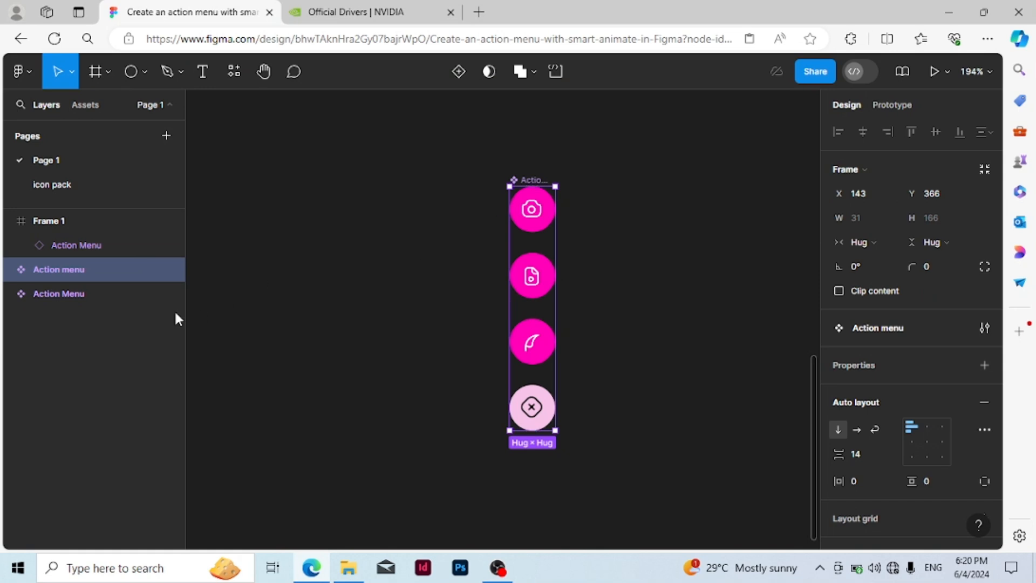
{"action": "left_click", "coordinate": [119, 297]}
{"action": "left_click", "coordinate": [170, 294]}
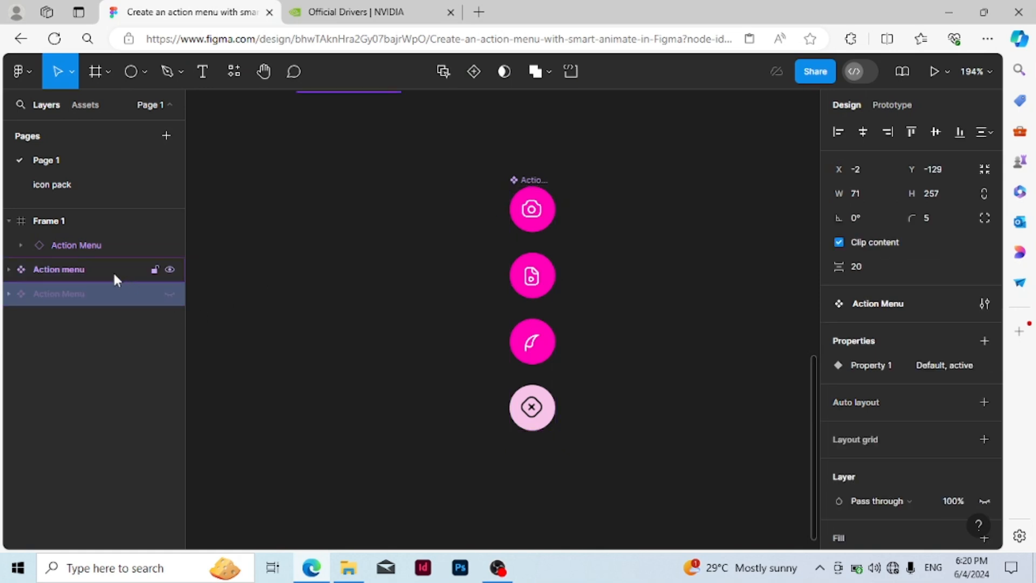
{"action": "left_click", "coordinate": [112, 269]}
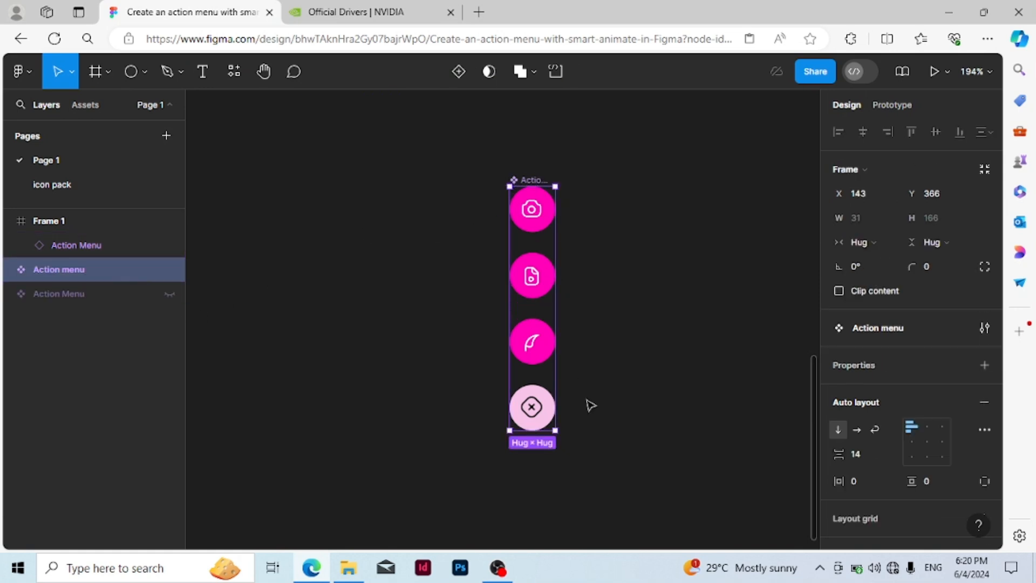
{"action": "left_click", "coordinate": [599, 418]}
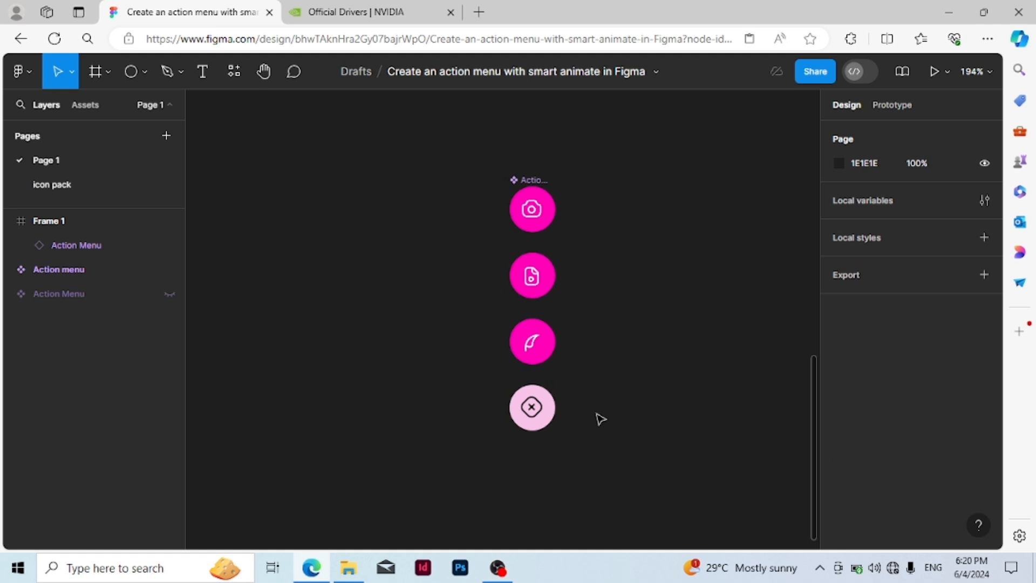
Add a second variant to the new Action menu component with the four icon buttons
{"action": "left_click", "coordinate": [532, 183]}
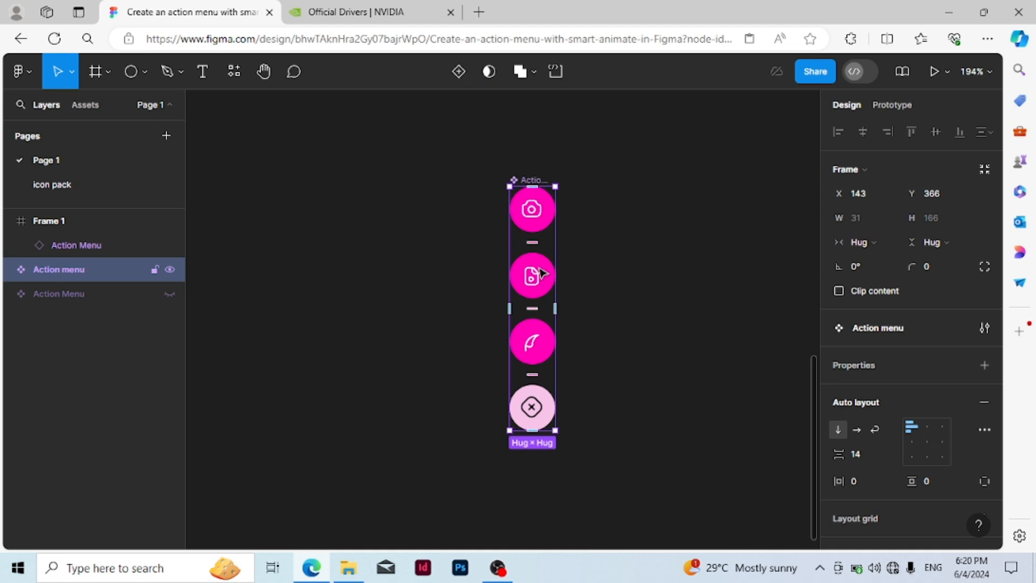
{"action": "left_click", "coordinate": [459, 72]}
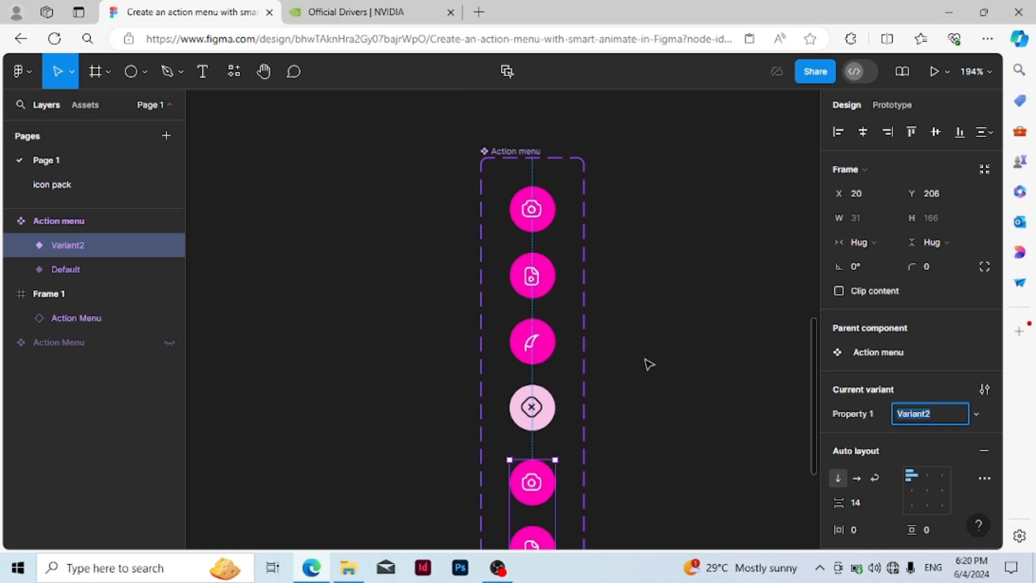
{"action": "scroll", "coordinate": [647, 365], "scroll_direction": "down", "scroll_amount": 3}
{"action": "scroll", "coordinate": [674, 438], "scroll_direction": "down", "scroll_amount": 3}
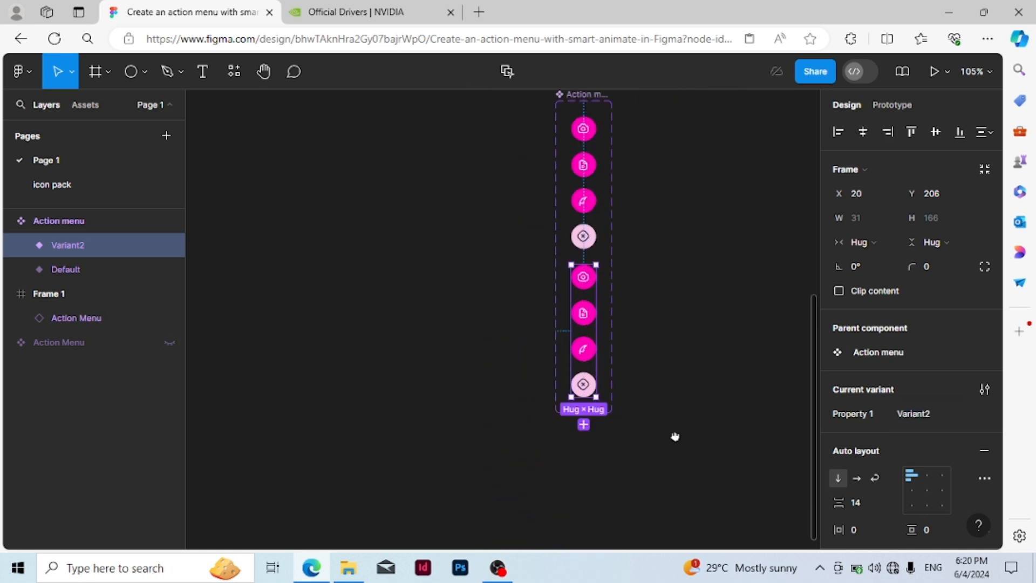
{"action": "scroll", "coordinate": [673, 426], "scroll_direction": "down", "scroll_amount": 1}
{"action": "scroll", "coordinate": [684, 425], "scroll_direction": "up", "scroll_amount": 1}
{"action": "scroll", "coordinate": [685, 425], "scroll_direction": "up", "scroll_amount": 1}
{"action": "scroll", "coordinate": [686, 426], "scroll_direction": "up", "scroll_amount": 2}
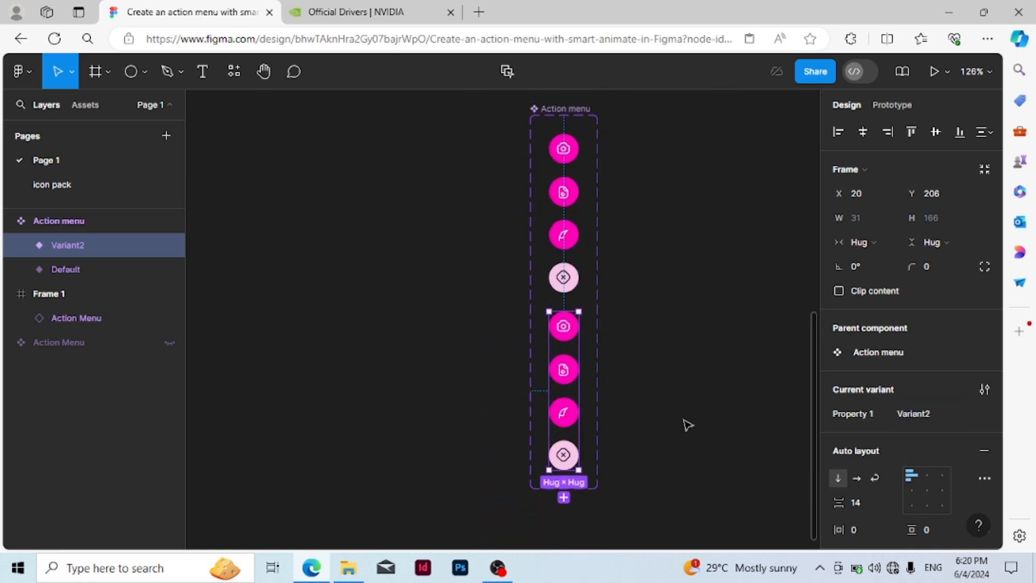
Examine the original and the added variant of the Action menu component by selecting each in turn
{"action": "left_click", "coordinate": [569, 242]}
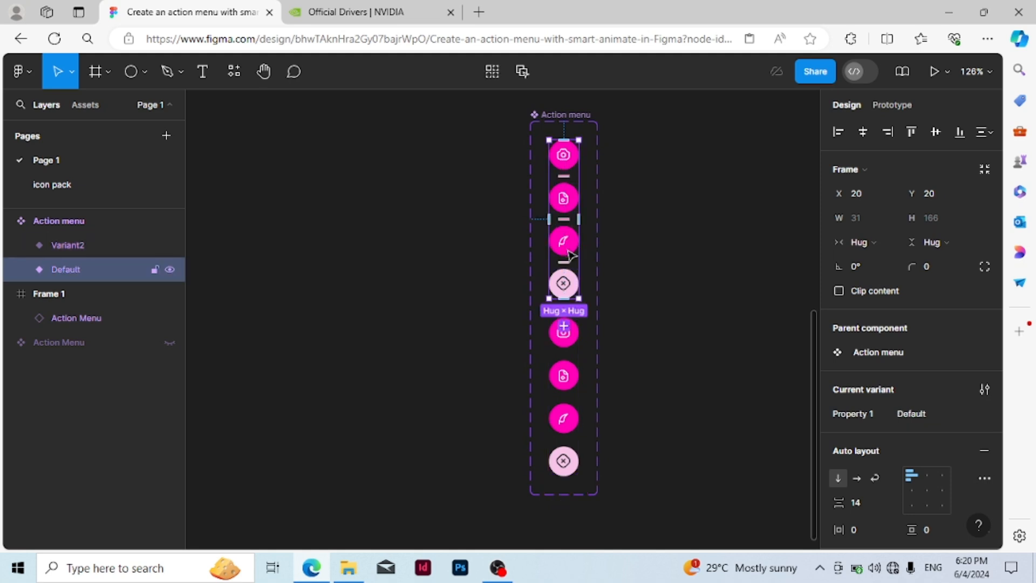
{"action": "left_click", "coordinate": [578, 374]}
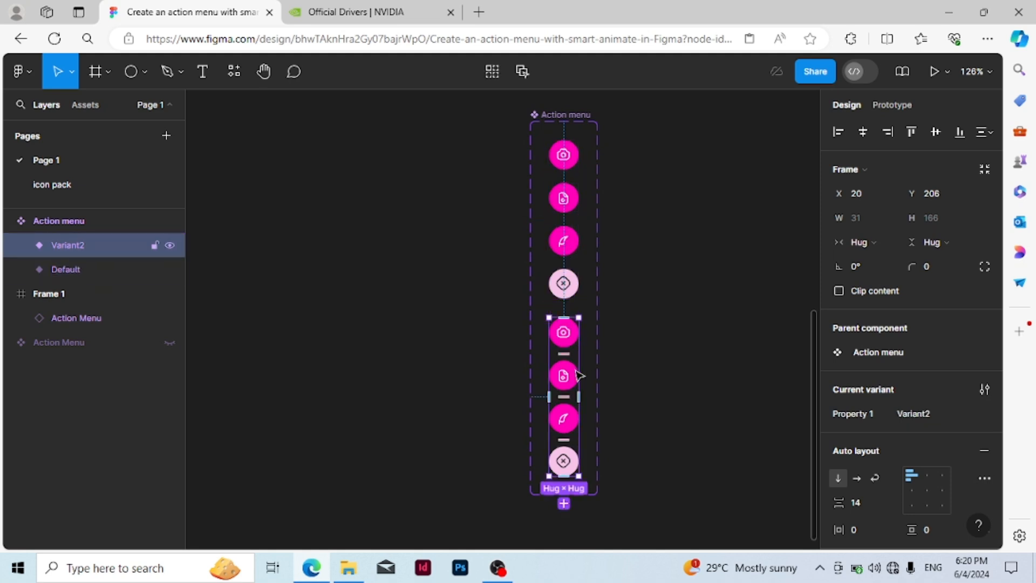
{"action": "left_click", "coordinate": [573, 290]}
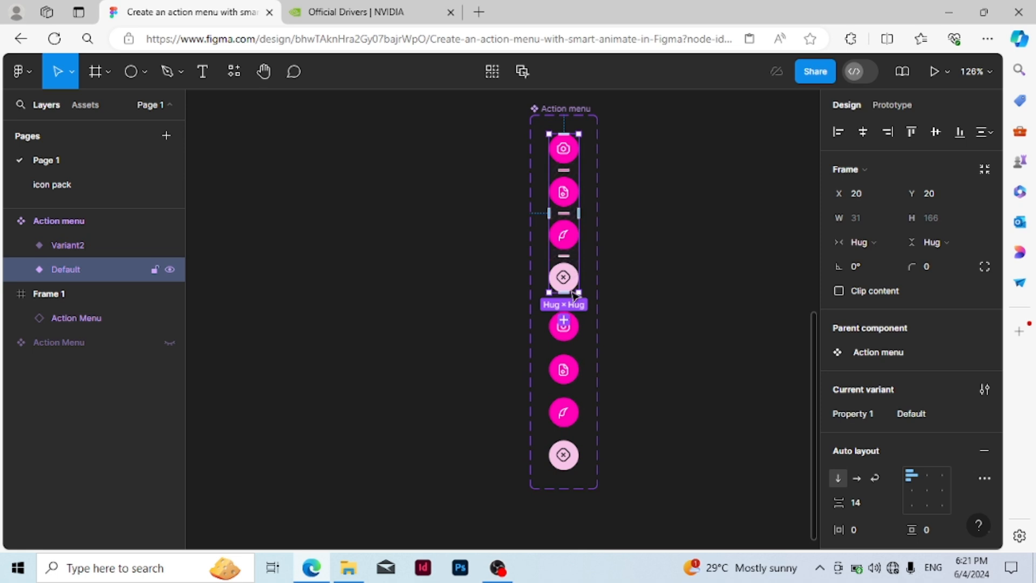
{"action": "left_click", "coordinate": [577, 382]}
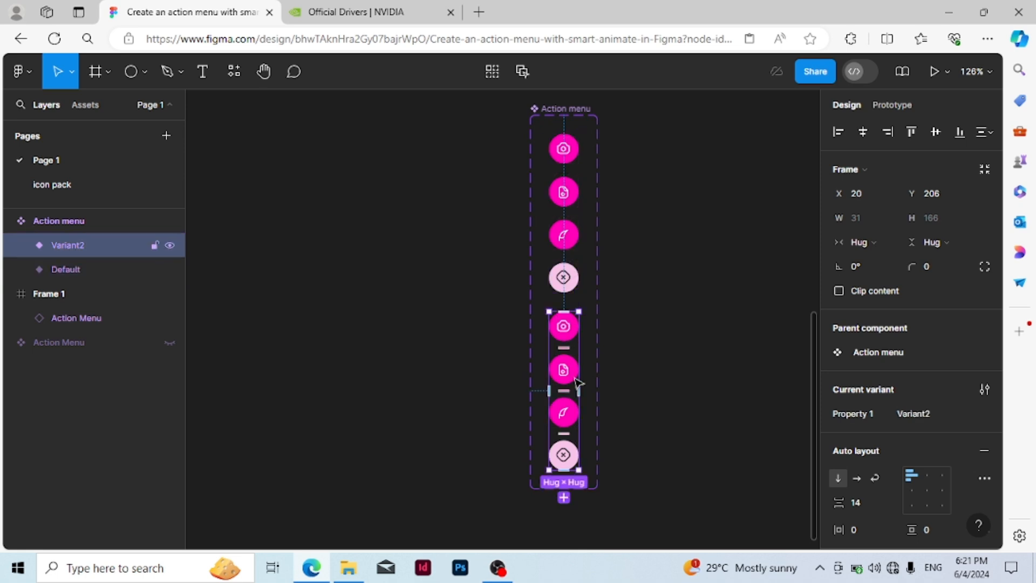
{"action": "scroll", "coordinate": [578, 382], "scroll_direction": "down", "scroll_amount": 3}
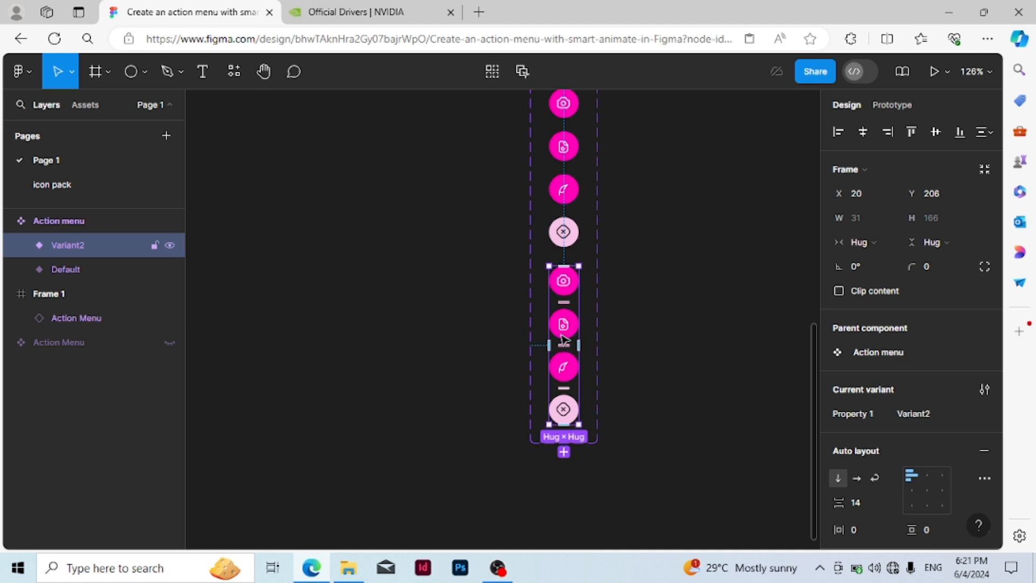
{"action": "left_click", "coordinate": [568, 218]}
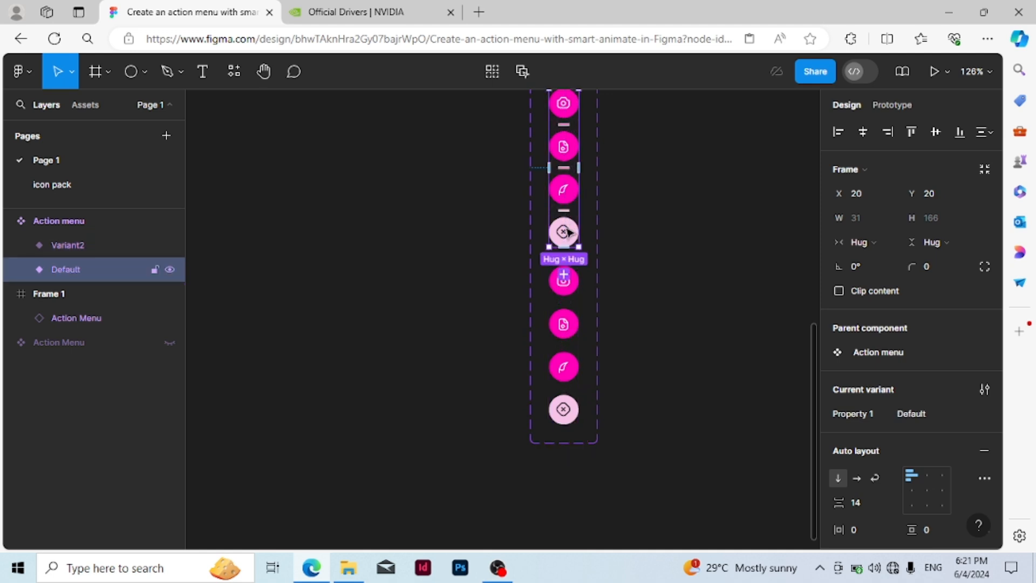
{"action": "left_click", "coordinate": [575, 322]}
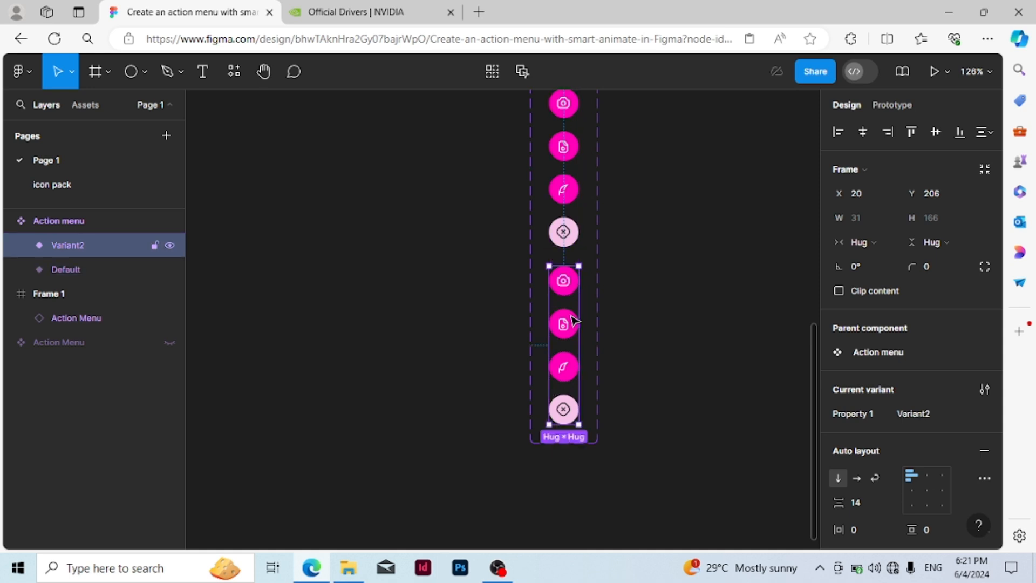
{"action": "left_click", "coordinate": [568, 237]}
Set Property 1 of the lower, newly added Action menu variant to Default
{"action": "left_click", "coordinate": [573, 349]}
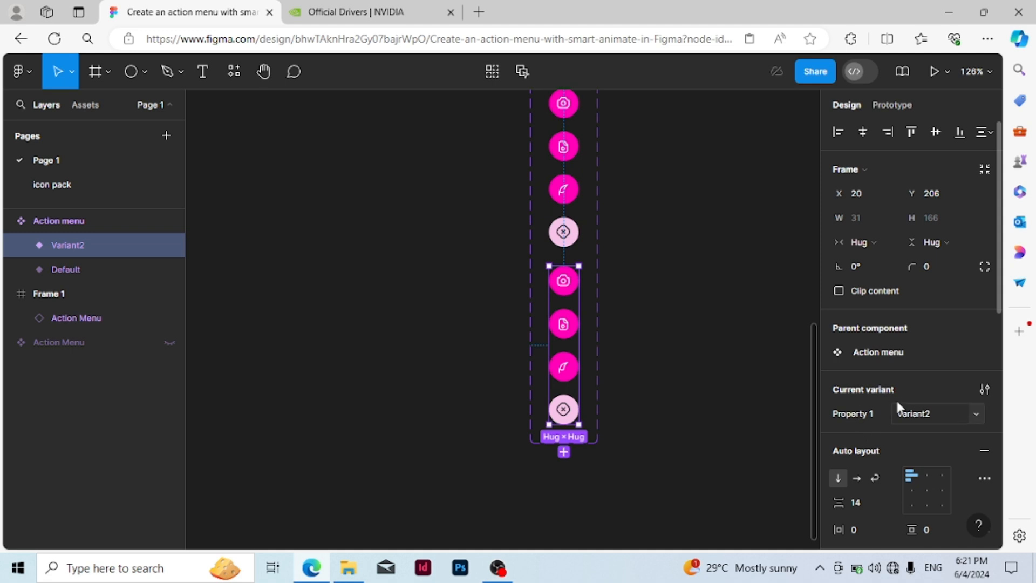
{"action": "left_click", "coordinate": [928, 413]}
{"action": "key", "text": "Return"}
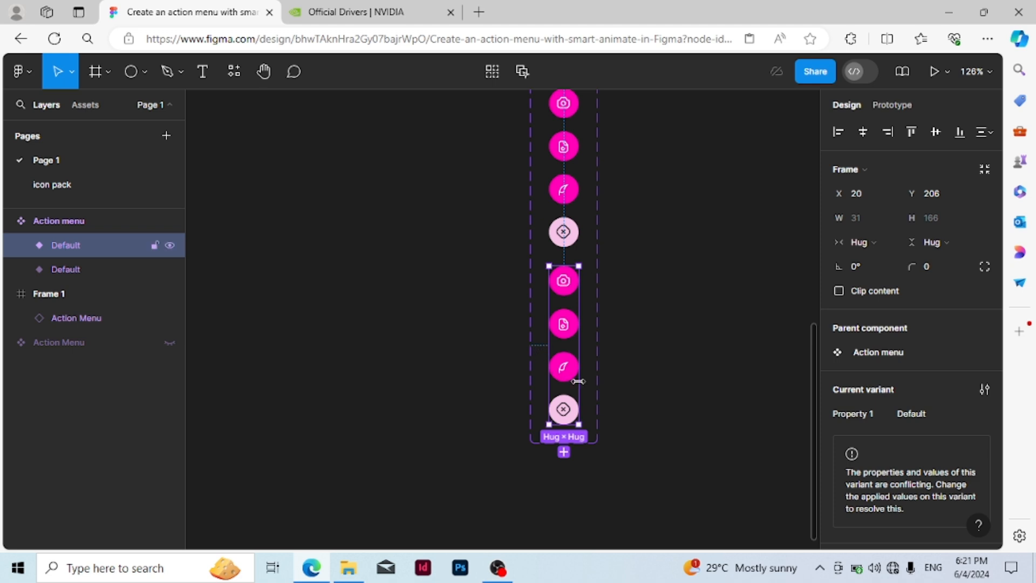
Set Property 1 of the upper, original Action menu variant to "Active Actiom menu"
{"action": "left_click", "coordinate": [575, 231]}
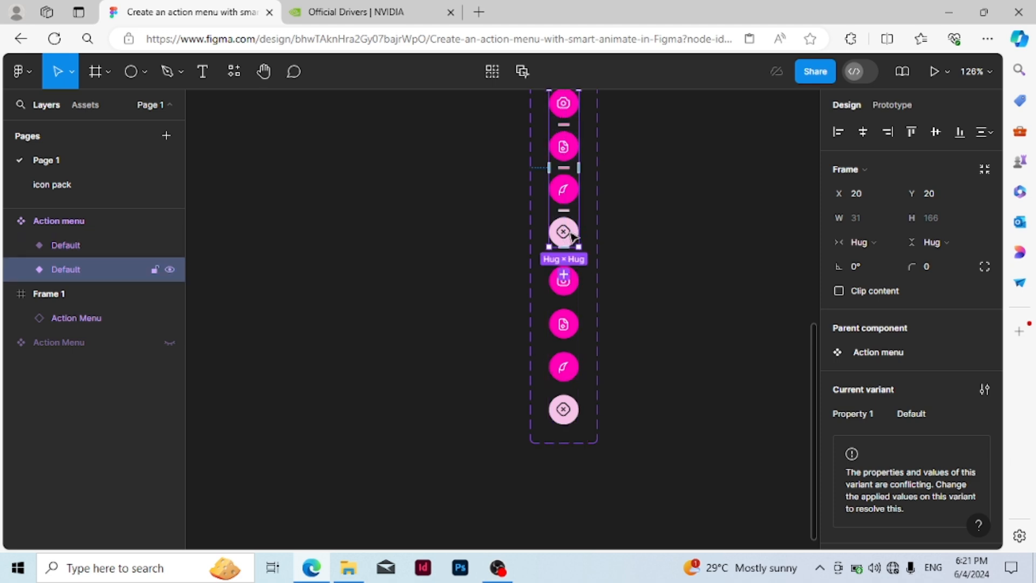
{"action": "scroll", "coordinate": [572, 236], "scroll_direction": "up", "scroll_amount": 1}
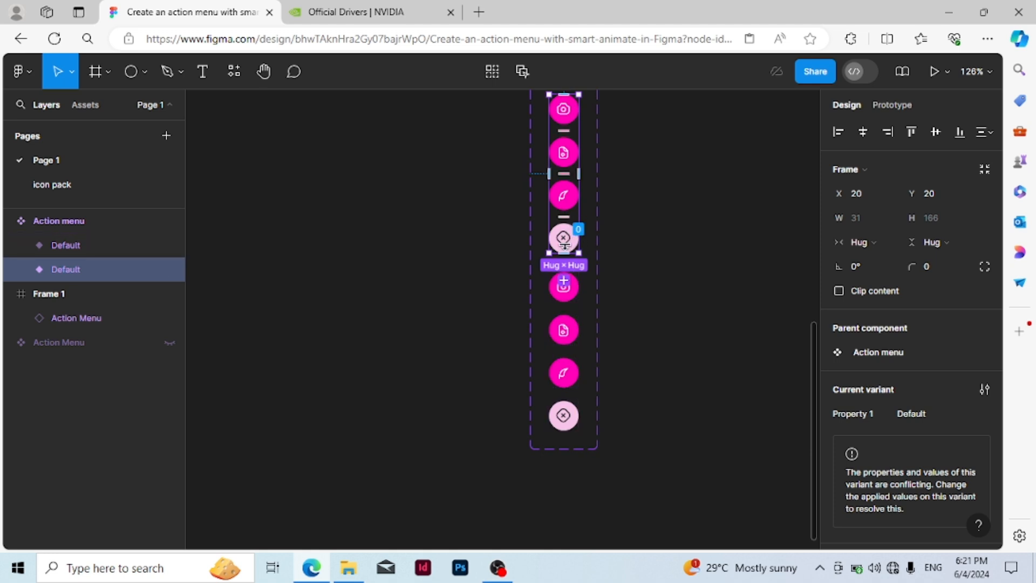
{"action": "left_click", "coordinate": [569, 316]}
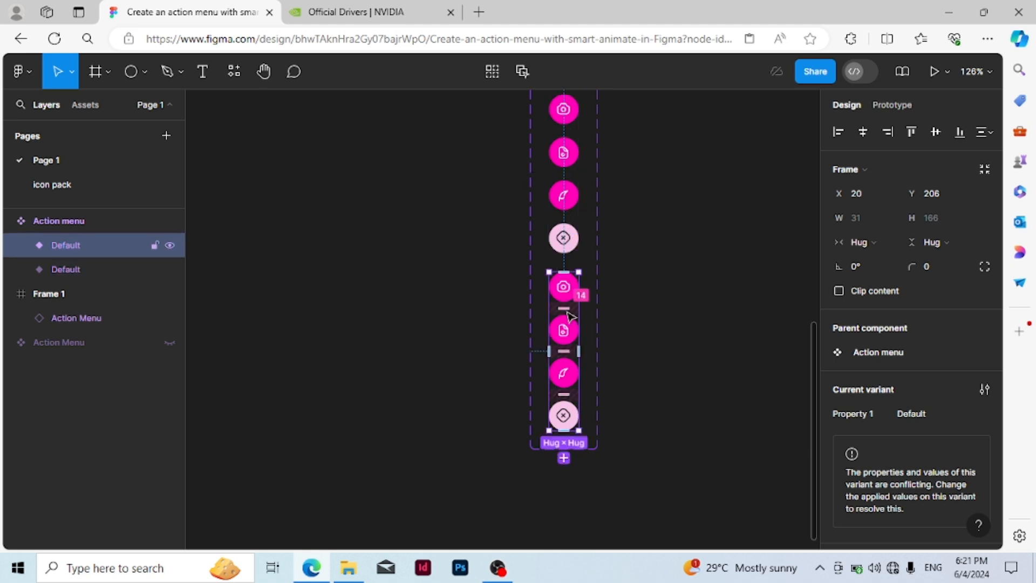
{"action": "left_click", "coordinate": [563, 243]}
{"action": "scroll", "coordinate": [569, 326], "scroll_direction": "up", "scroll_amount": 2}
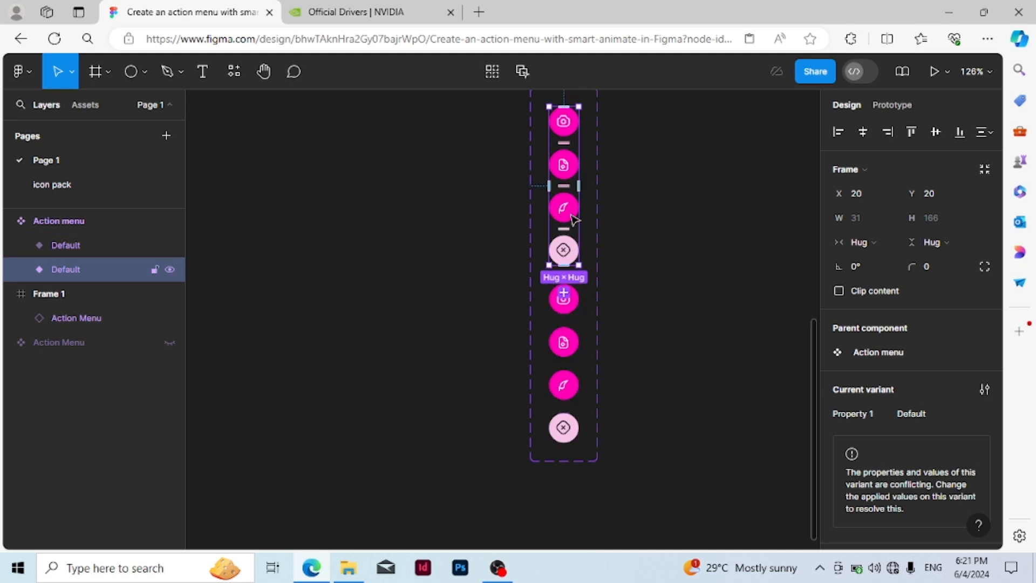
{"action": "left_click", "coordinate": [911, 415]}
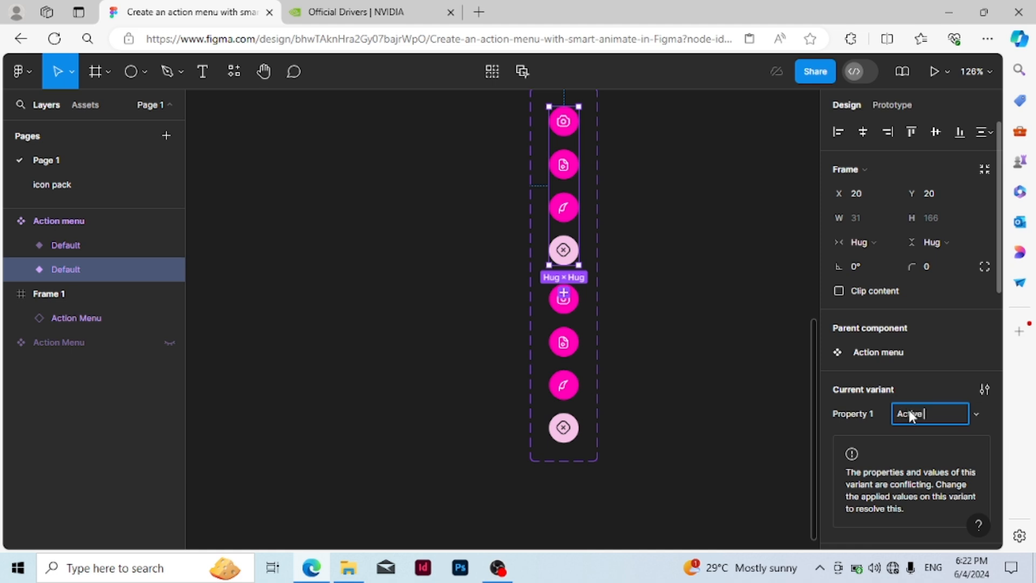
{"action": "type", "text": "Active Actiom menu"}
{"action": "key", "text": "BackSpace"}
{"action": "type", "text": "u"}
{"action": "key", "text": "Return"}
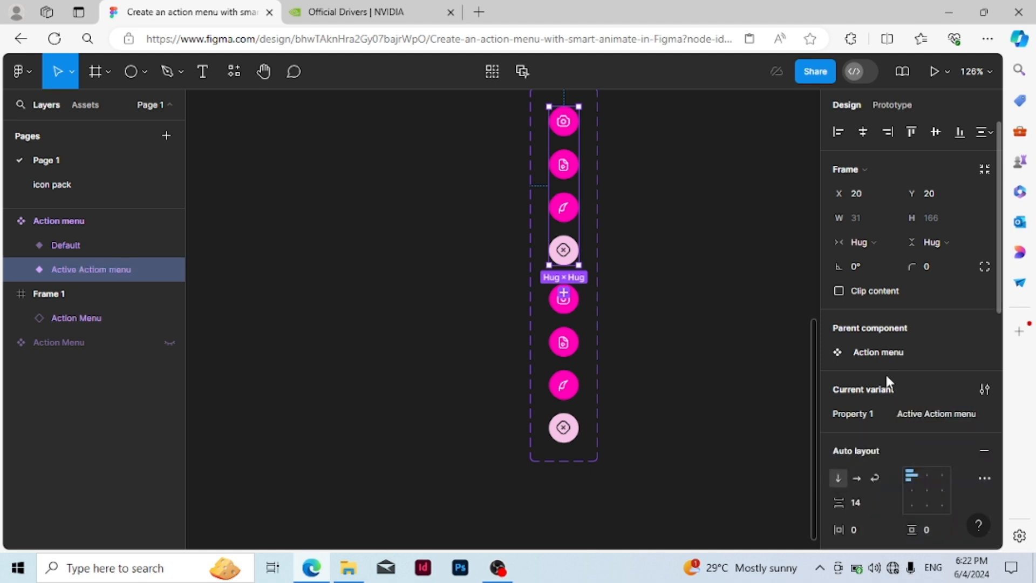
Compare the lower Default variant with the upper Active Actiom menu variant
{"action": "left_click", "coordinate": [571, 334]}
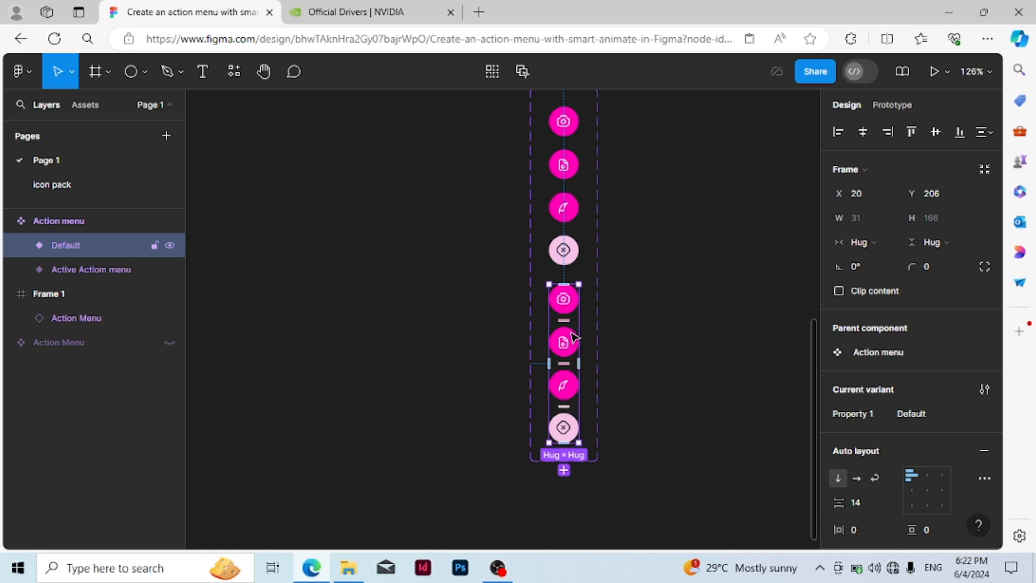
{"action": "left_click", "coordinate": [562, 238]}
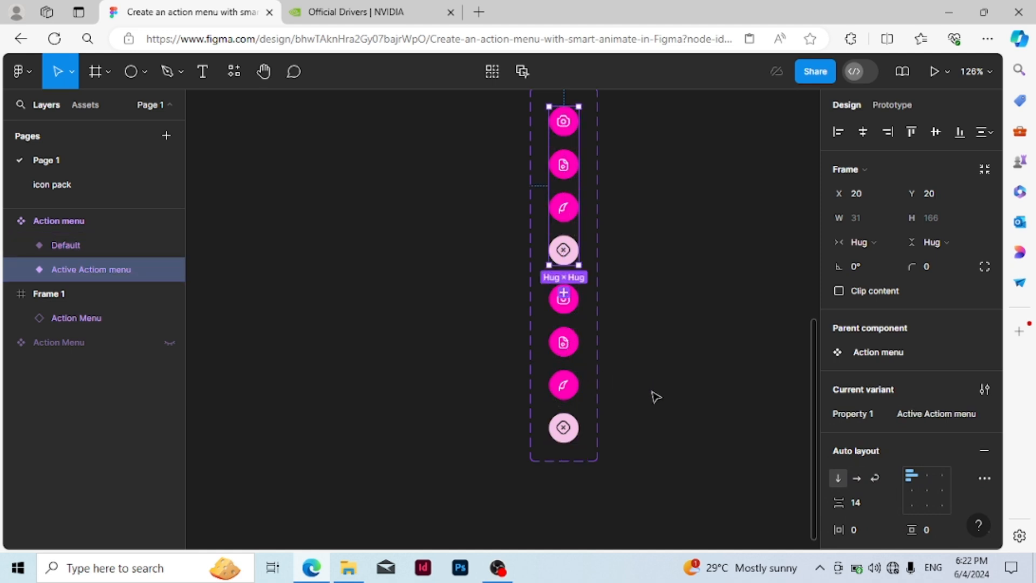
{"action": "scroll", "coordinate": [654, 397], "scroll_direction": "up", "scroll_amount": 1}
{"action": "left_click", "coordinate": [575, 394]}
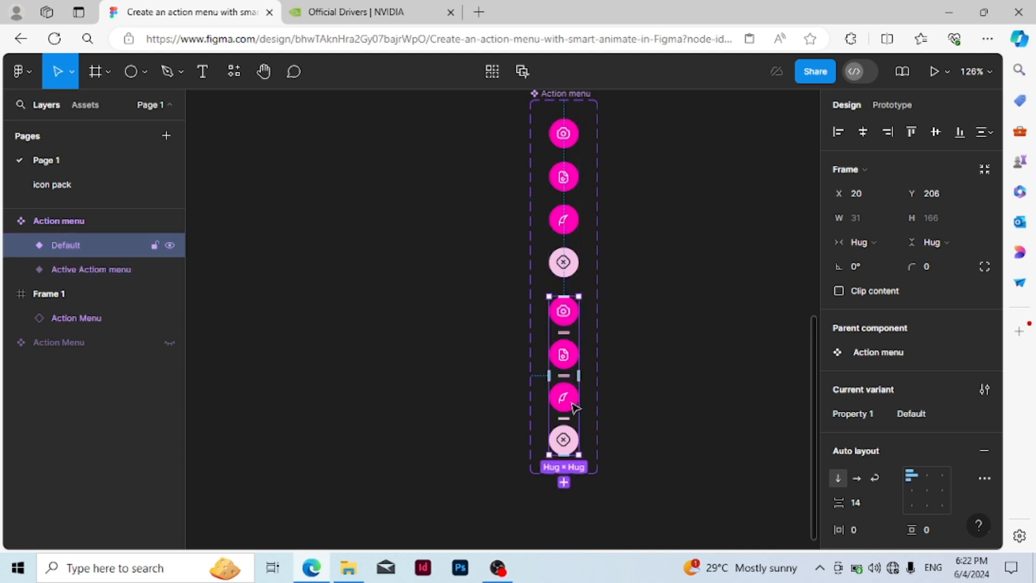
{"action": "scroll", "coordinate": [573, 406], "scroll_direction": "up", "scroll_amount": 1}
{"action": "scroll", "coordinate": [574, 406], "scroll_direction": "down", "scroll_amount": 2}
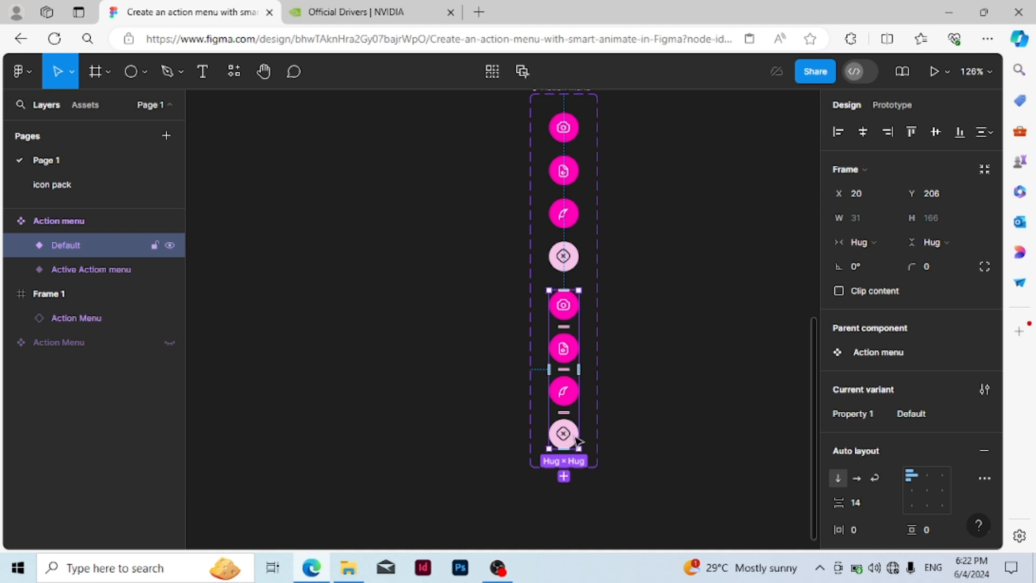
Set the rotation of the Add_square_light icon in the Default variant's Group 3 button to 0°
{"action": "double_click", "coordinate": [565, 434]}
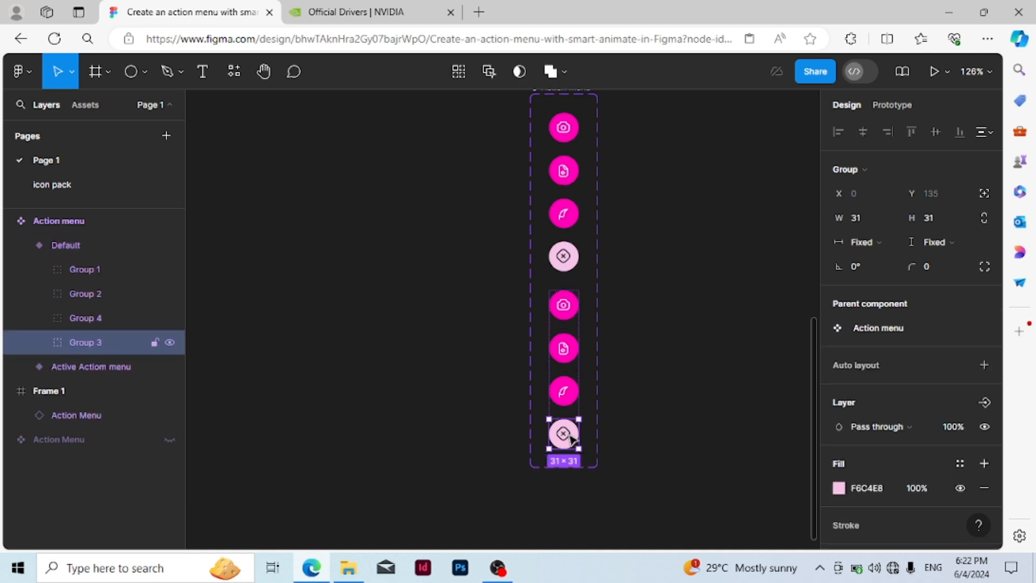
{"action": "scroll", "coordinate": [570, 438], "scroll_direction": "down", "scroll_amount": 1}
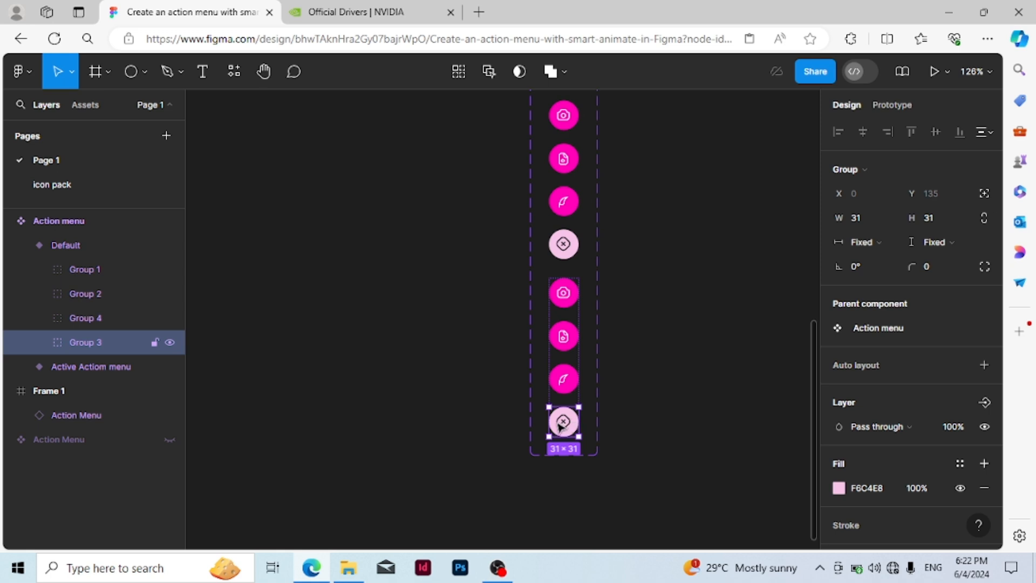
{"action": "left_click", "coordinate": [38, 340]}
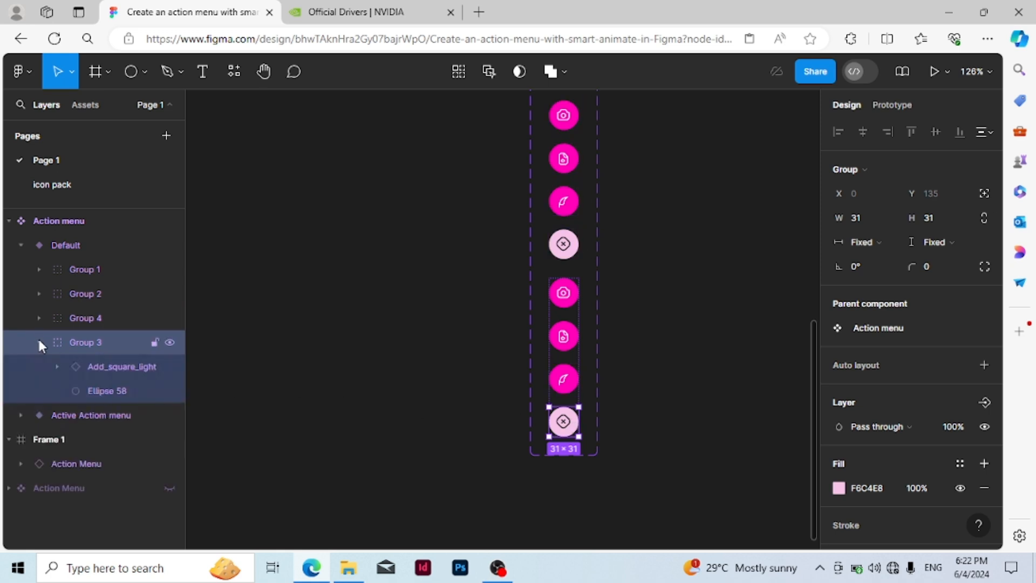
{"action": "left_click", "coordinate": [101, 366]}
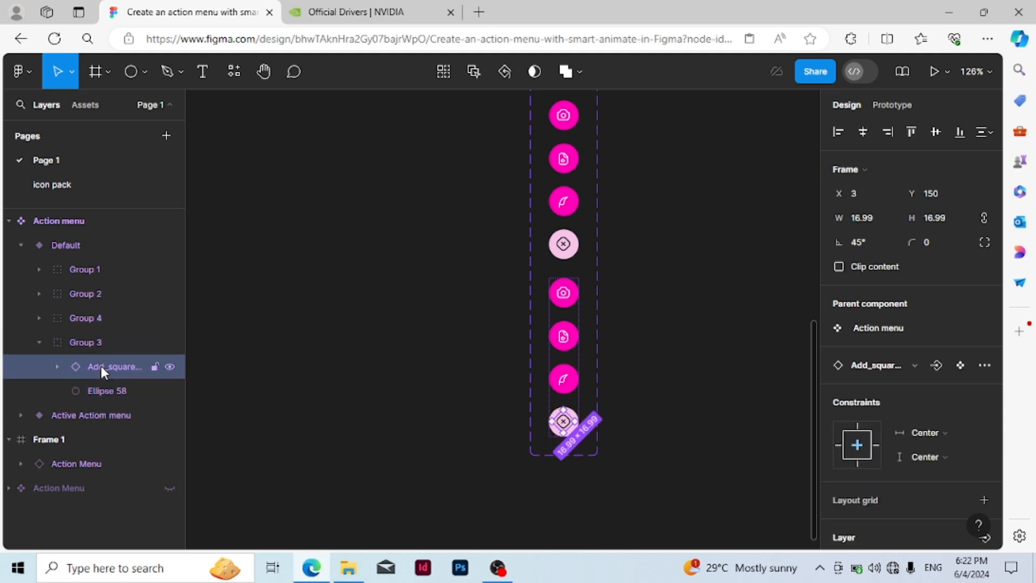
{"action": "left_click", "coordinate": [854, 243]}
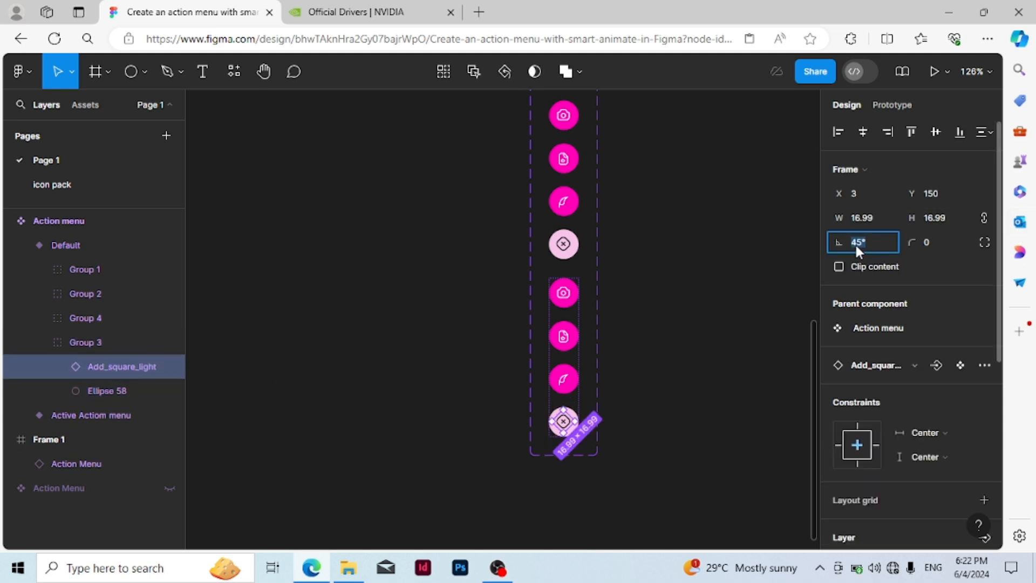
{"action": "type", "text": "0"}
{"action": "key", "text": "Return"}
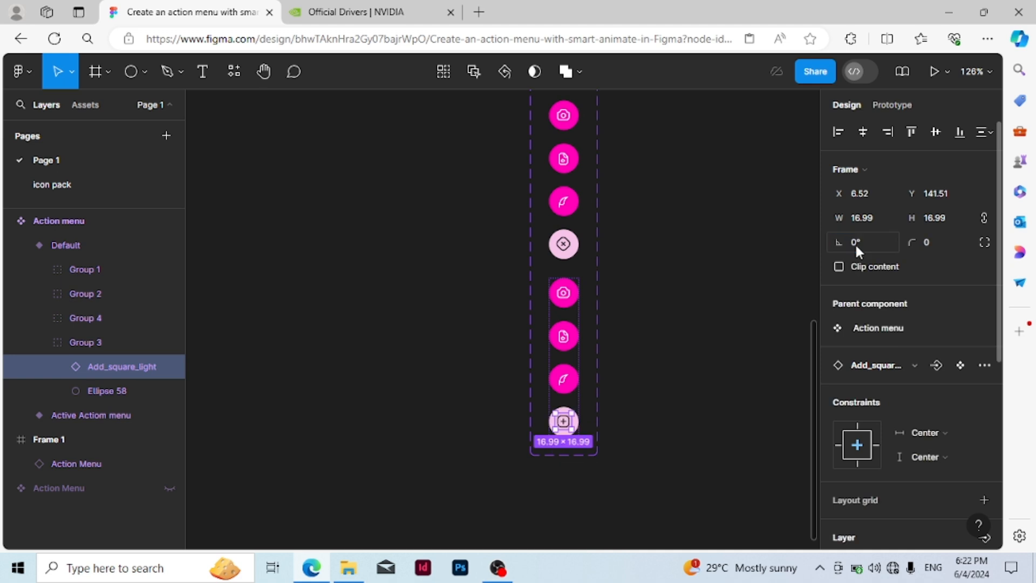
{"action": "left_click", "coordinate": [616, 491]}
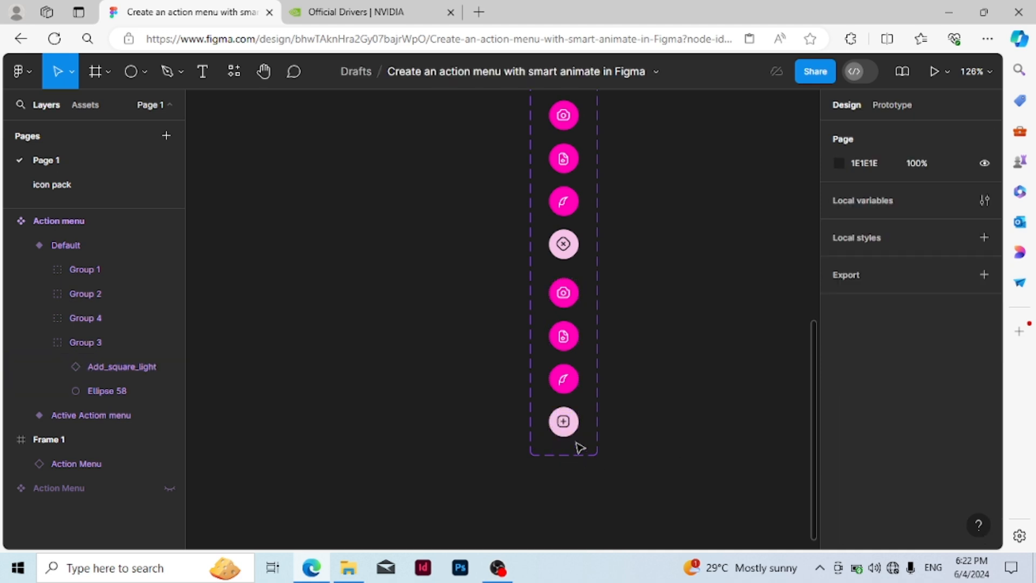
{"action": "left_click", "coordinate": [573, 437]}
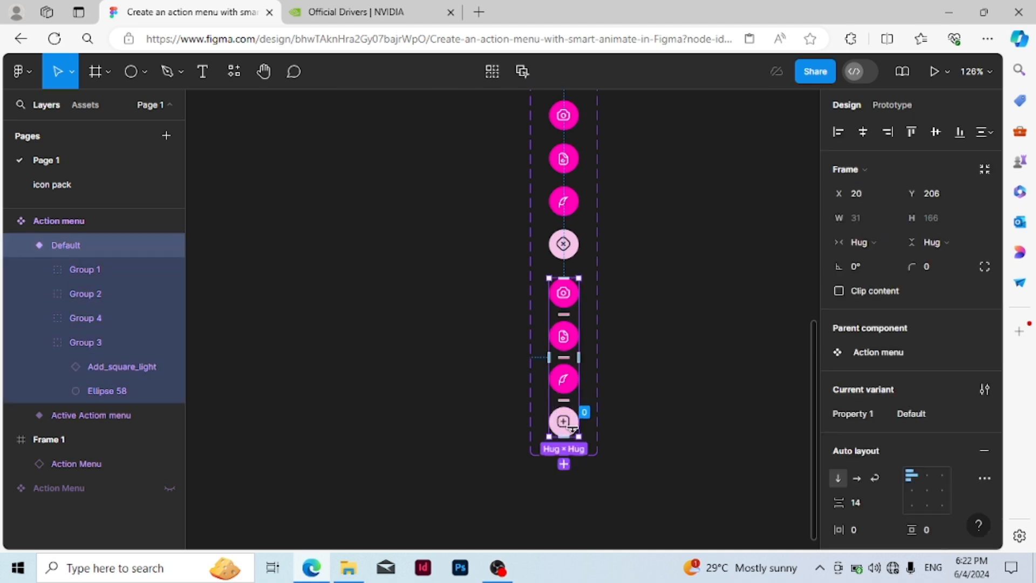
Change the fill of the Default variant's bottom circle button, Group 3, to the pink FF00B8
{"action": "left_click", "coordinate": [573, 430]}
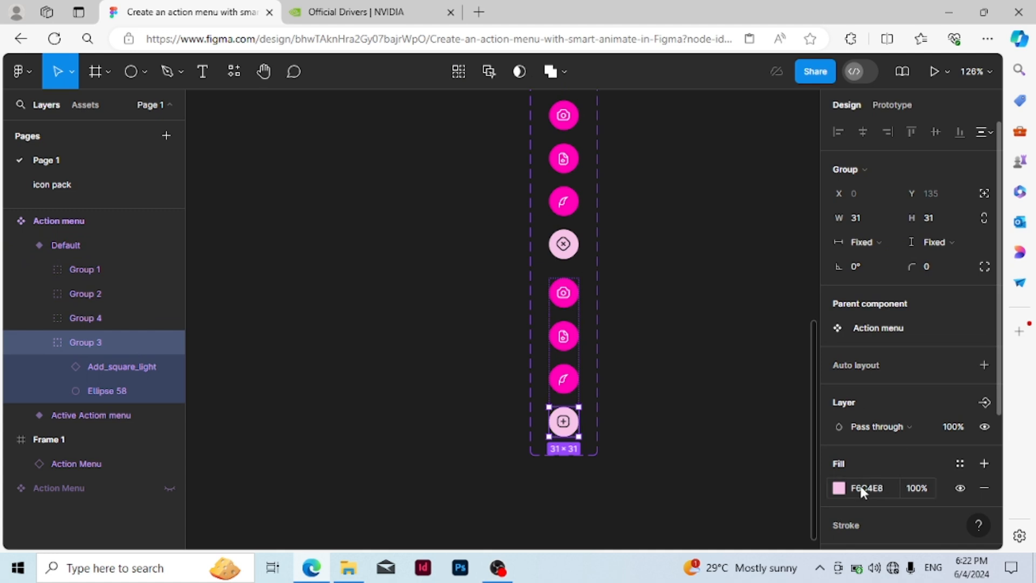
{"action": "left_click", "coordinate": [840, 488]}
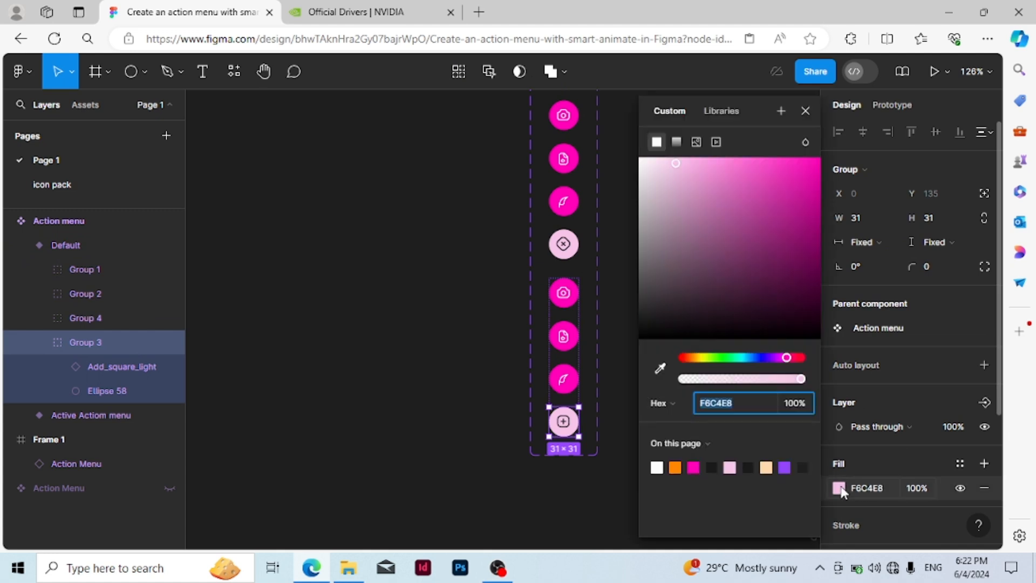
{"action": "left_click", "coordinate": [693, 467]}
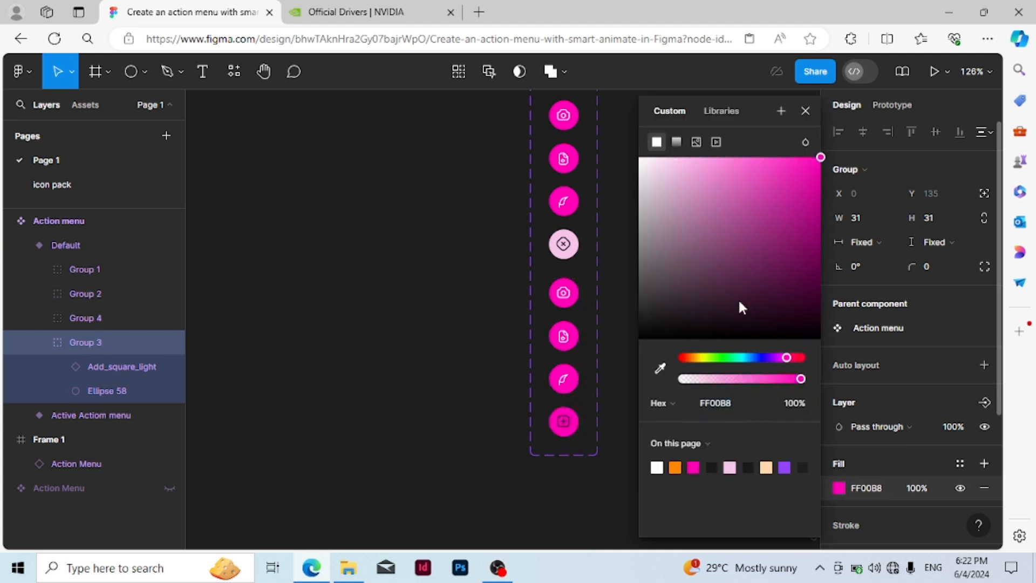
Recolor the plus icon in the Default variant's Group 3 button from the dark selection color to white FFFFFF
{"action": "scroll", "coordinate": [841, 497], "scroll_direction": "down", "scroll_amount": 4}
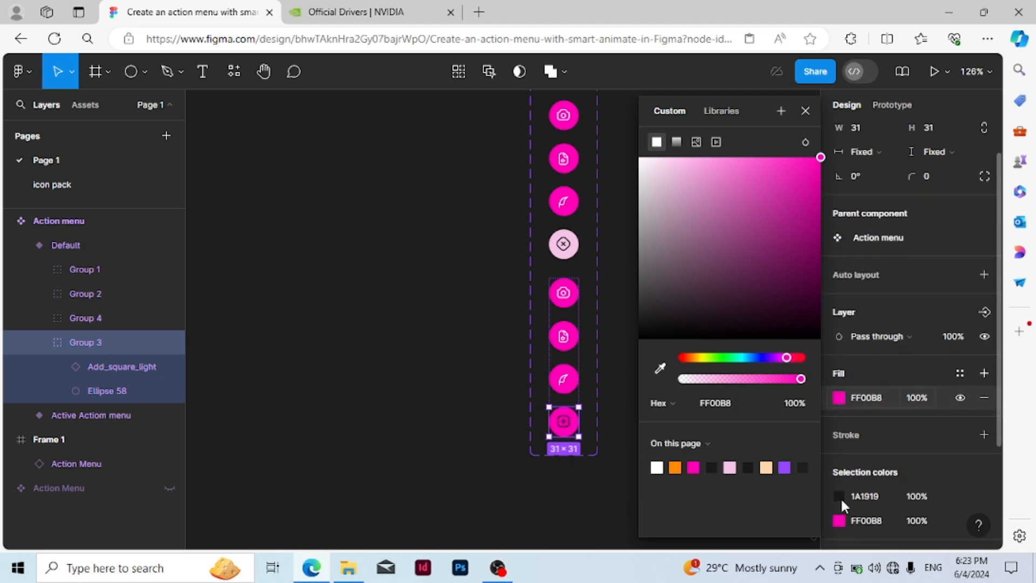
{"action": "left_click", "coordinate": [839, 393]}
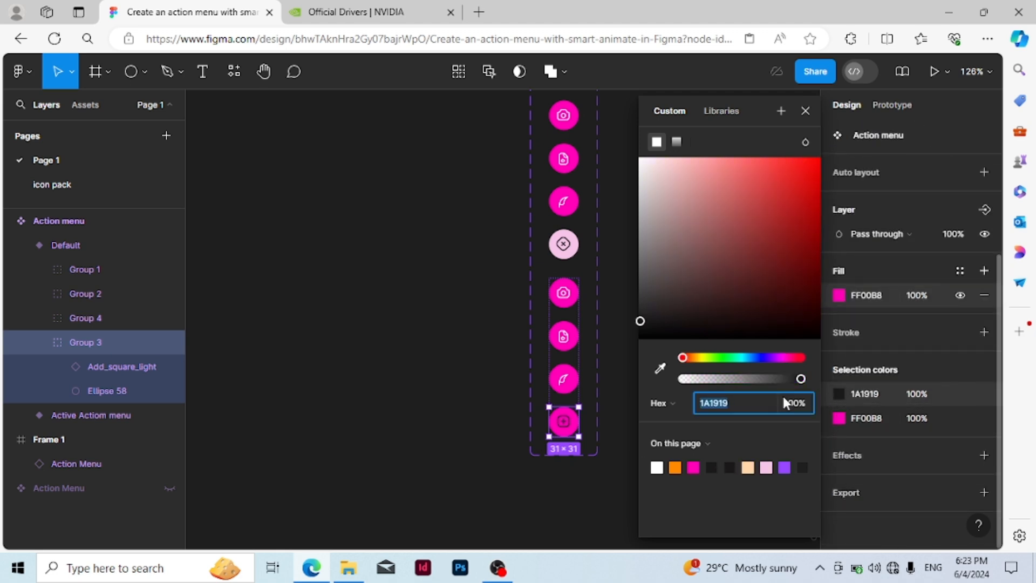
{"action": "left_click", "coordinate": [685, 300]}
{"action": "left_click", "coordinate": [640, 158]}
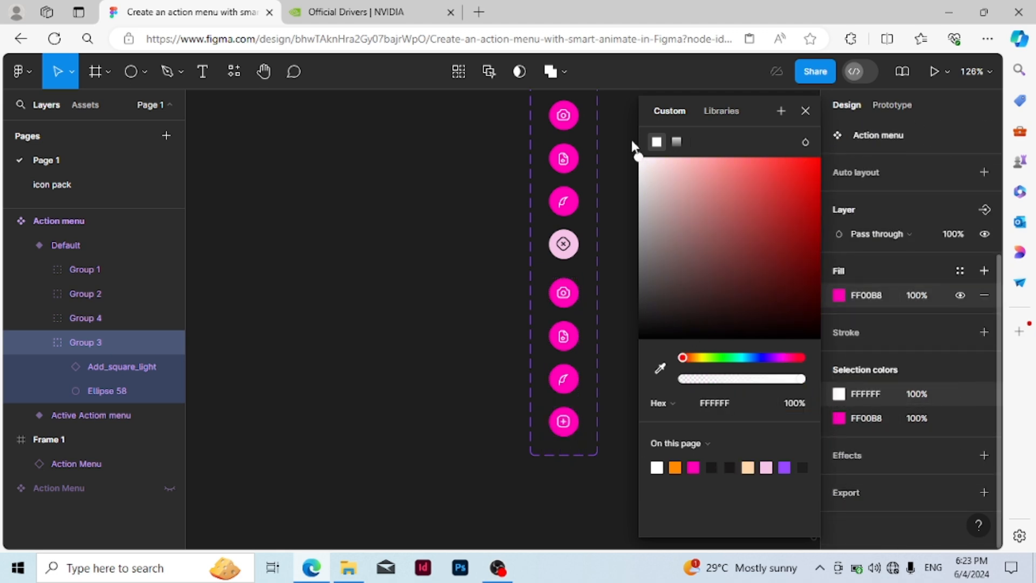
{"action": "left_click", "coordinate": [805, 111]}
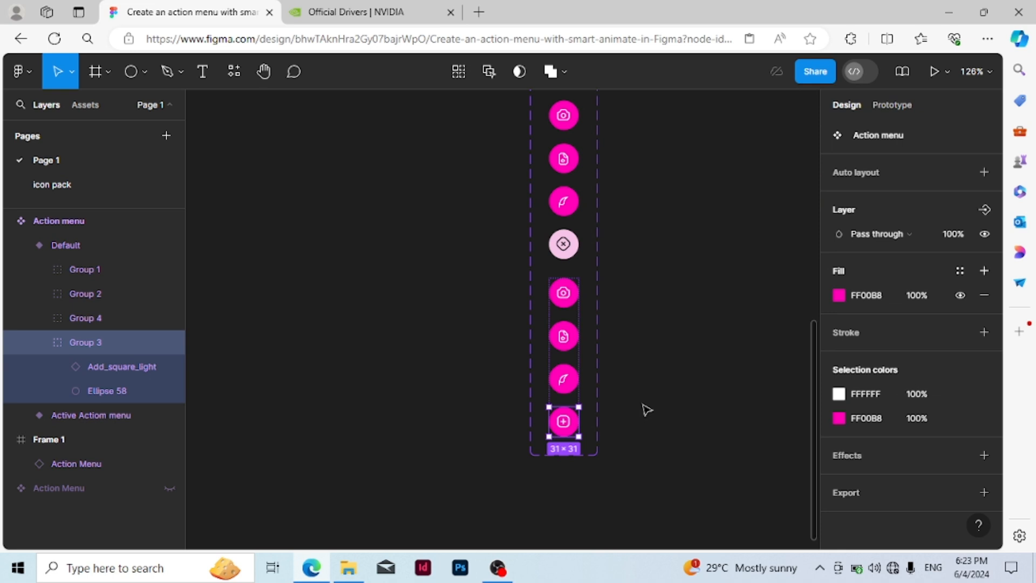
Check the recolored Default variant against the Active Actiom menu variant in the Action menu component set
{"action": "left_click", "coordinate": [634, 439]}
{"action": "scroll", "coordinate": [636, 442], "scroll_direction": "up", "scroll_amount": 2}
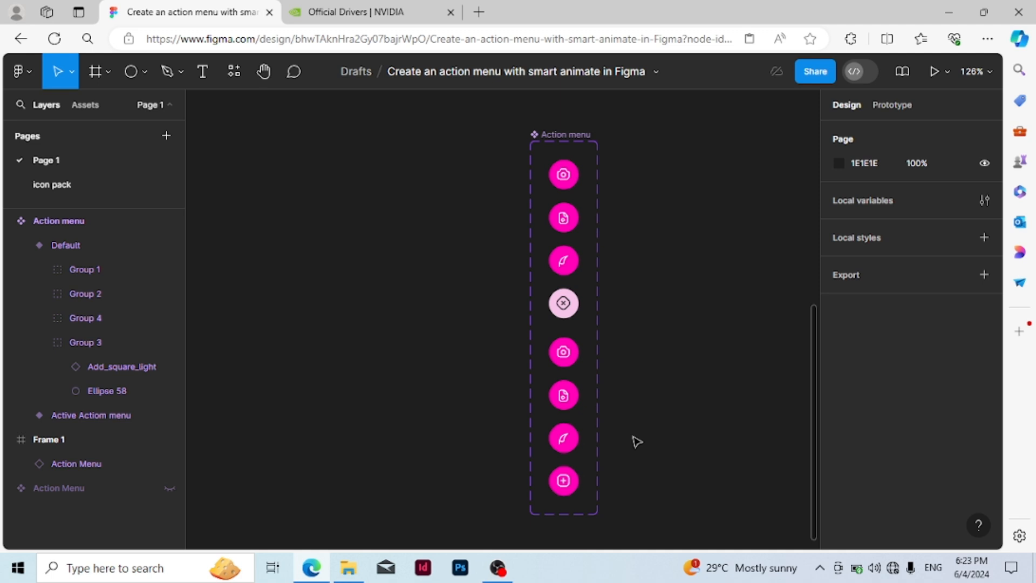
{"action": "left_click", "coordinate": [564, 456]}
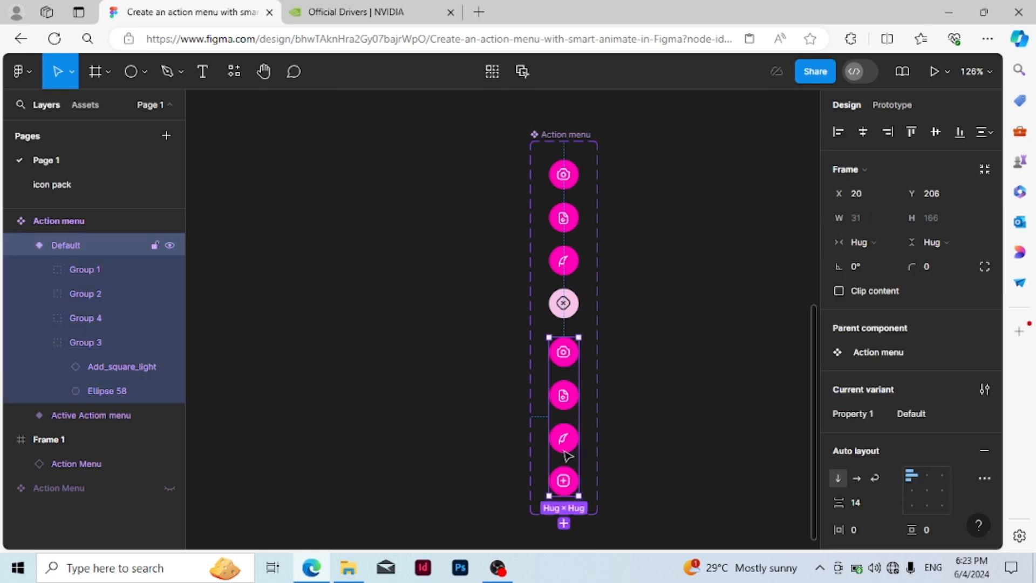
{"action": "left_click", "coordinate": [564, 303]}
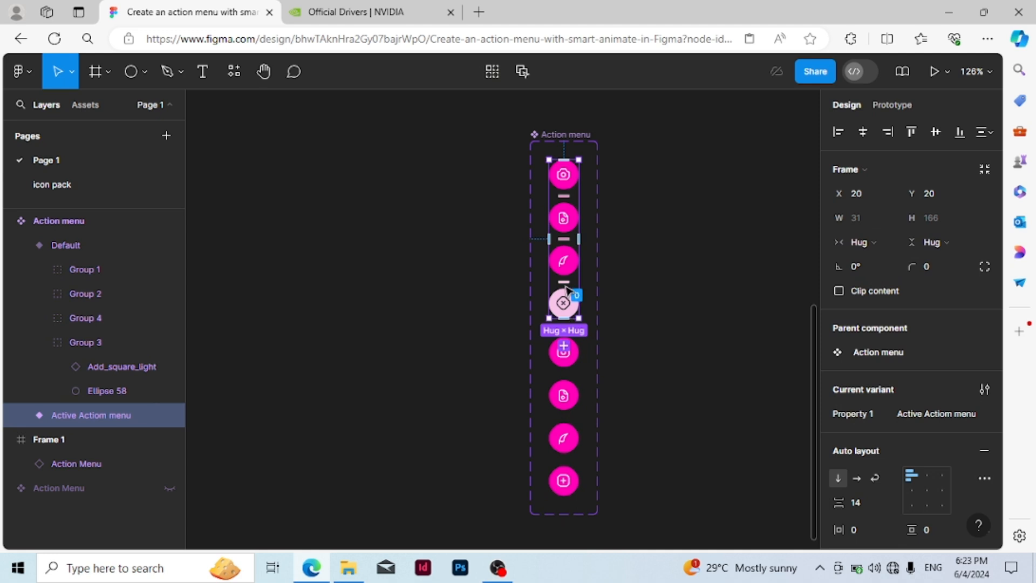
{"action": "left_click", "coordinate": [562, 402]}
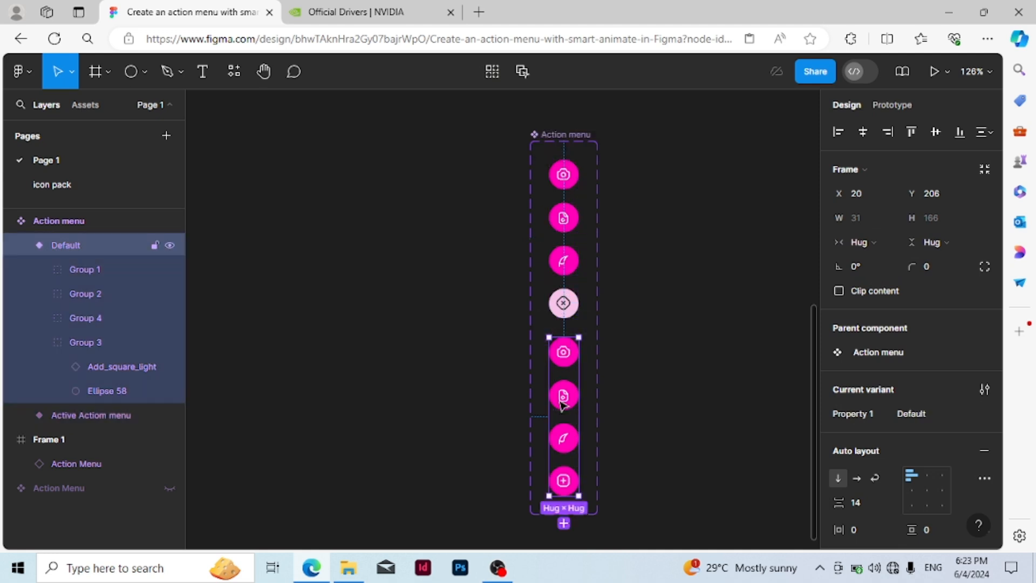
{"action": "left_click", "coordinate": [567, 311]}
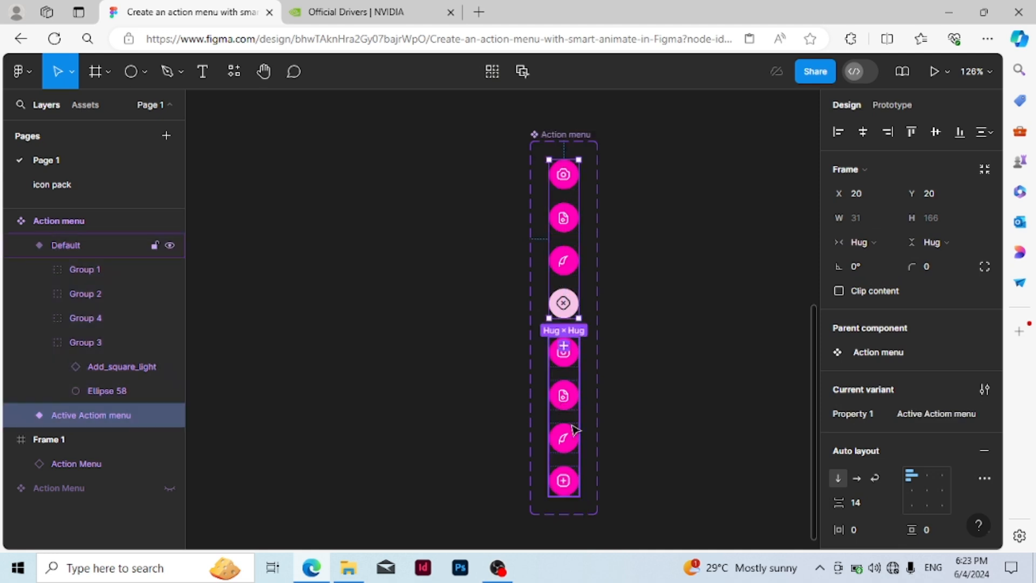
{"action": "left_click", "coordinate": [574, 429]}
{"action": "scroll", "coordinate": [626, 443], "scroll_direction": "up", "scroll_amount": 1}
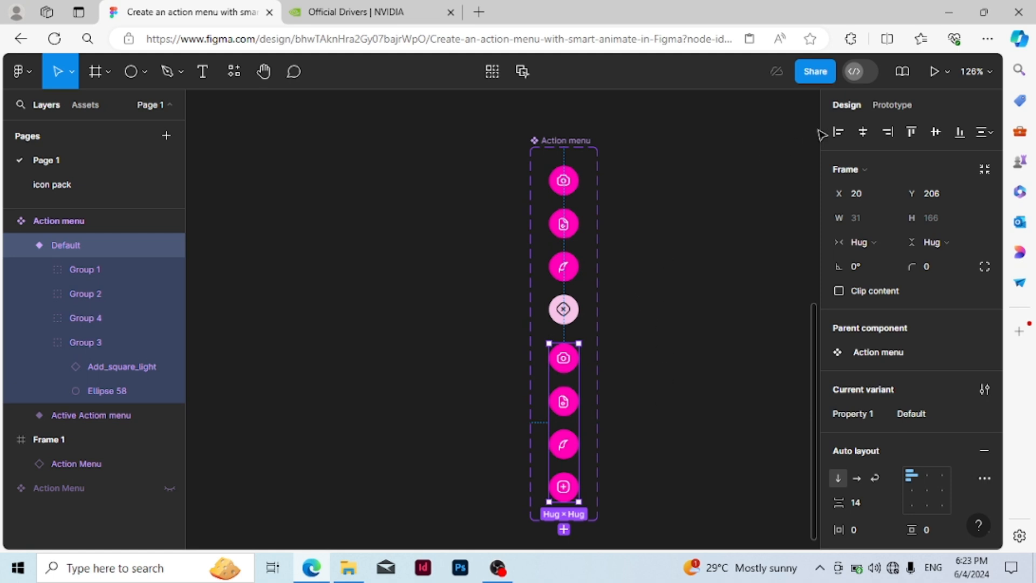
{"action": "left_click", "coordinate": [889, 106]}
{"action": "left_click", "coordinate": [846, 106]}
{"action": "left_click", "coordinate": [889, 106]}
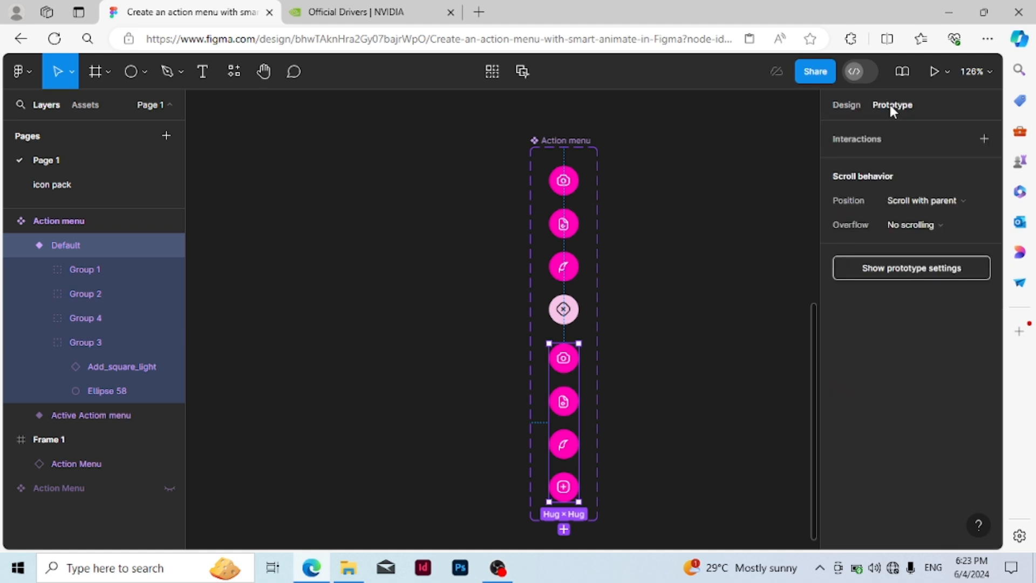
{"action": "scroll", "coordinate": [541, 404], "scroll_direction": "down", "scroll_amount": 1}
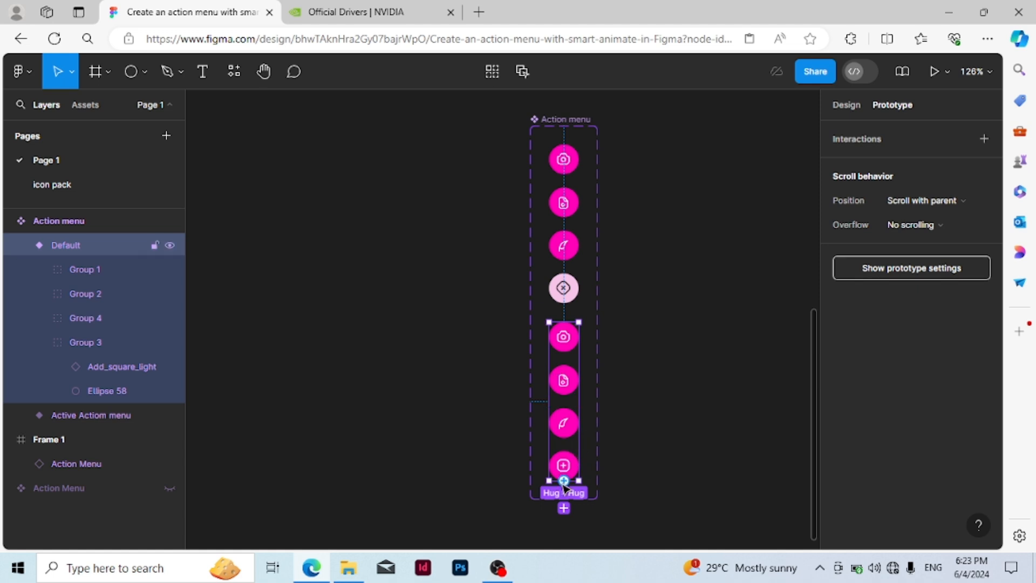
{"action": "left_click", "coordinate": [854, 107]}
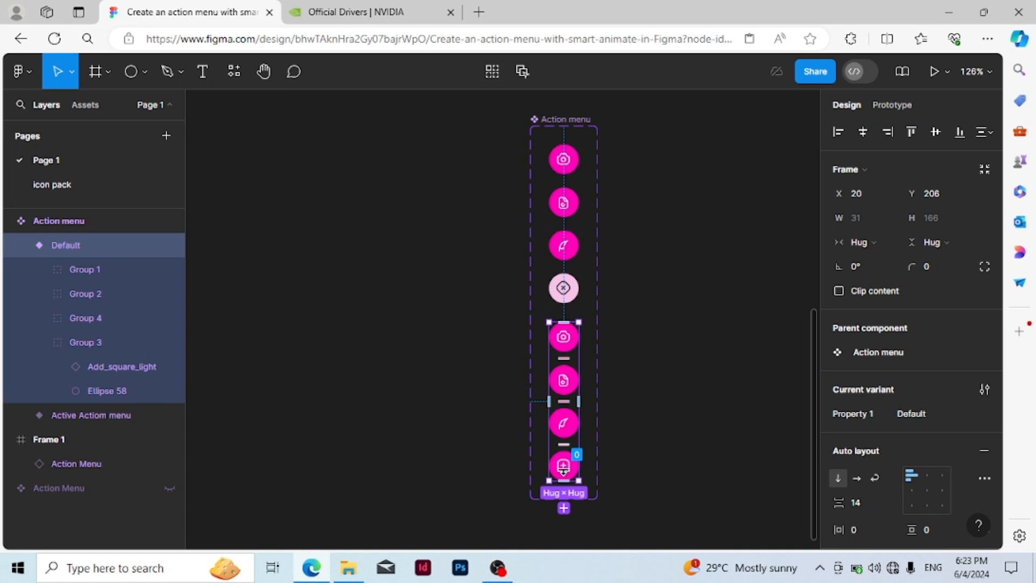
{"action": "scroll", "coordinate": [566, 468], "scroll_direction": "up", "scroll_amount": 2}
{"action": "scroll", "coordinate": [567, 471], "scroll_direction": "up", "scroll_amount": 1}
{"action": "double_click", "coordinate": [574, 463]}
{"action": "double_click", "coordinate": [574, 463]}
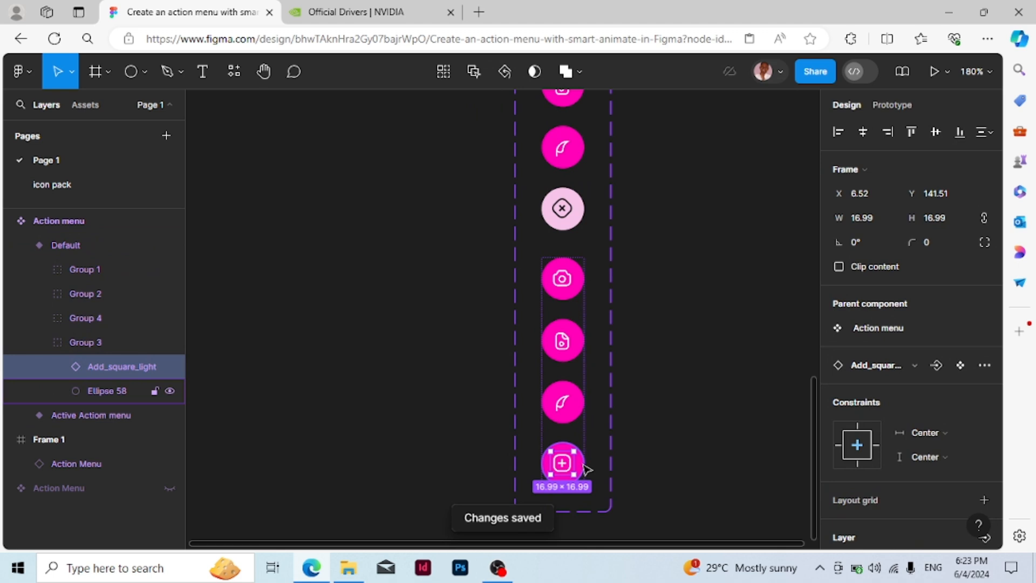
{"action": "left_click", "coordinate": [585, 468]}
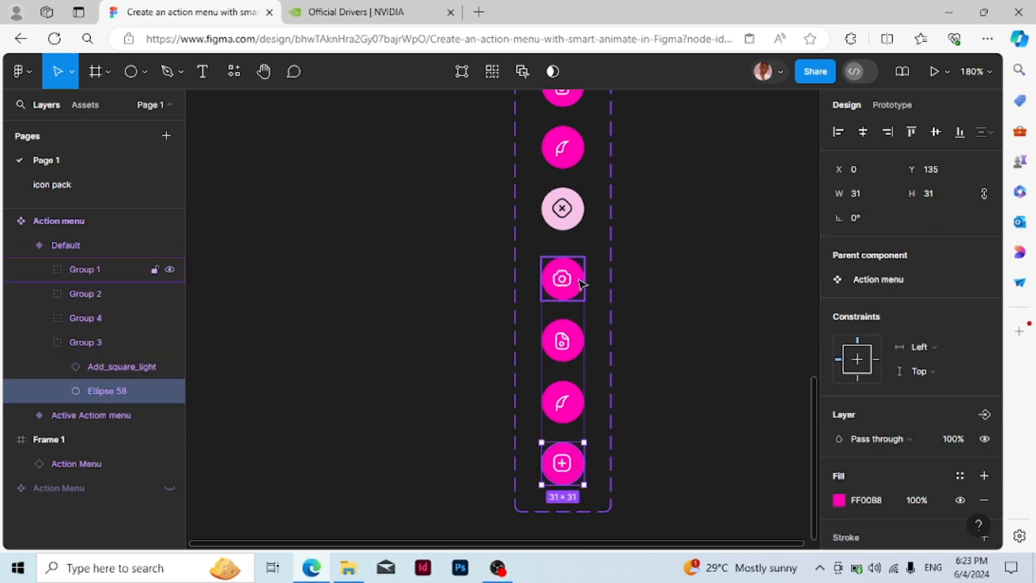
{"action": "scroll", "coordinate": [568, 472], "scroll_direction": "down", "scroll_amount": 1}
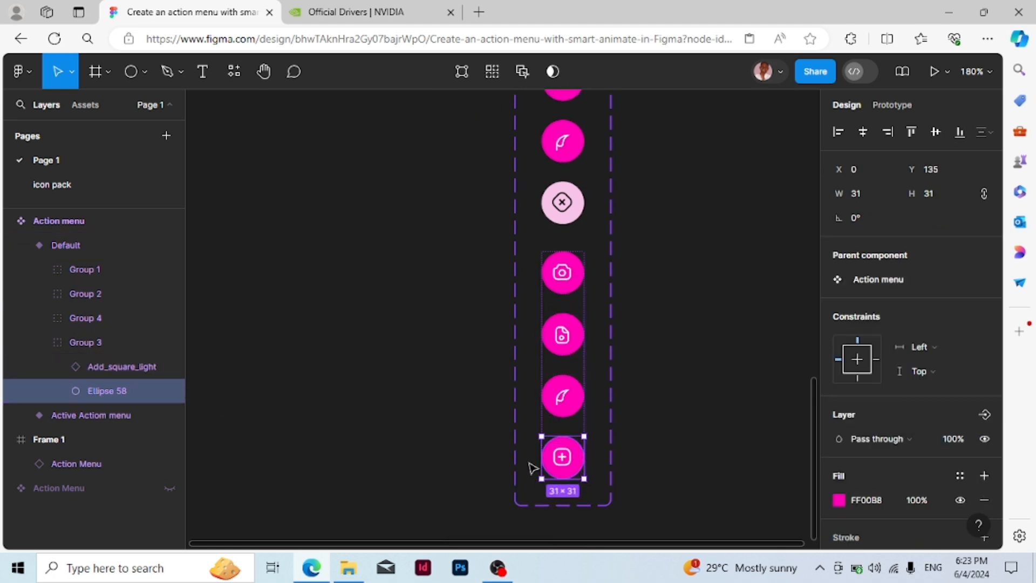
Try to stack the Default variant's buttons on one another with a vertical auto layout gap of -32
{"action": "left_click", "coordinate": [60, 249]}
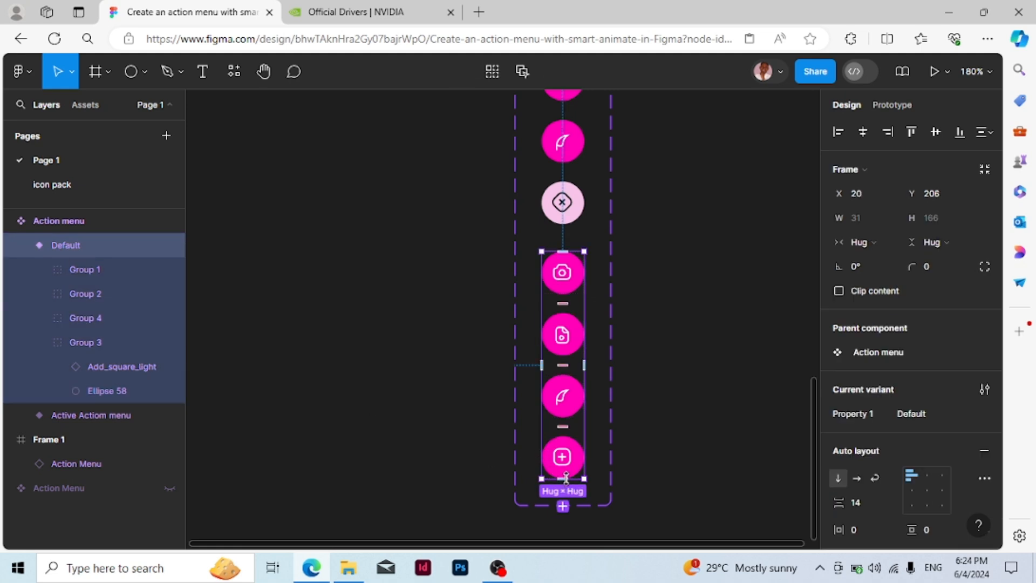
{"action": "scroll", "coordinate": [863, 459], "scroll_direction": "down", "scroll_amount": 3}
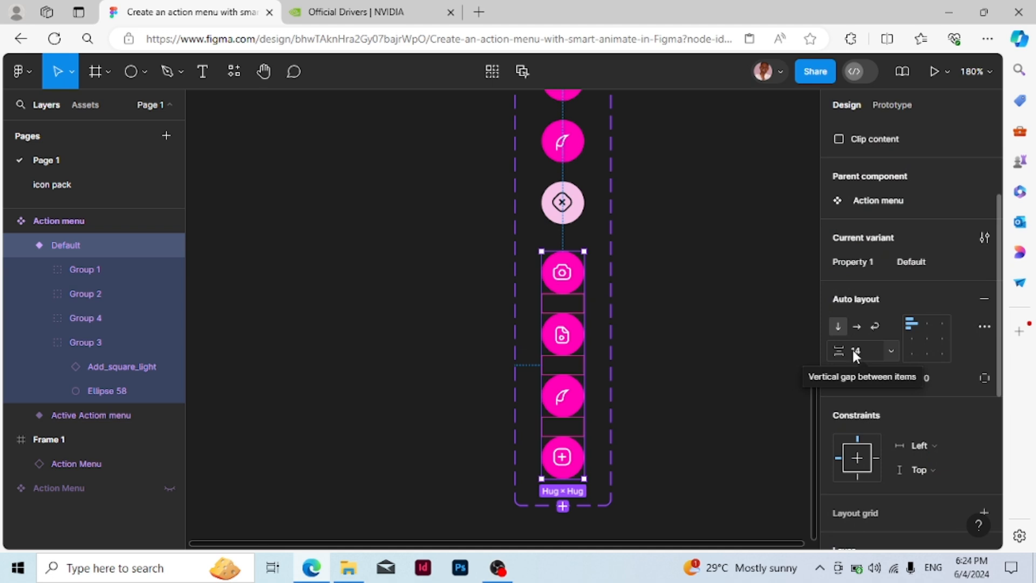
{"action": "left_click_drag", "start_coordinate": [839, 352], "coordinate": [775, 355]}
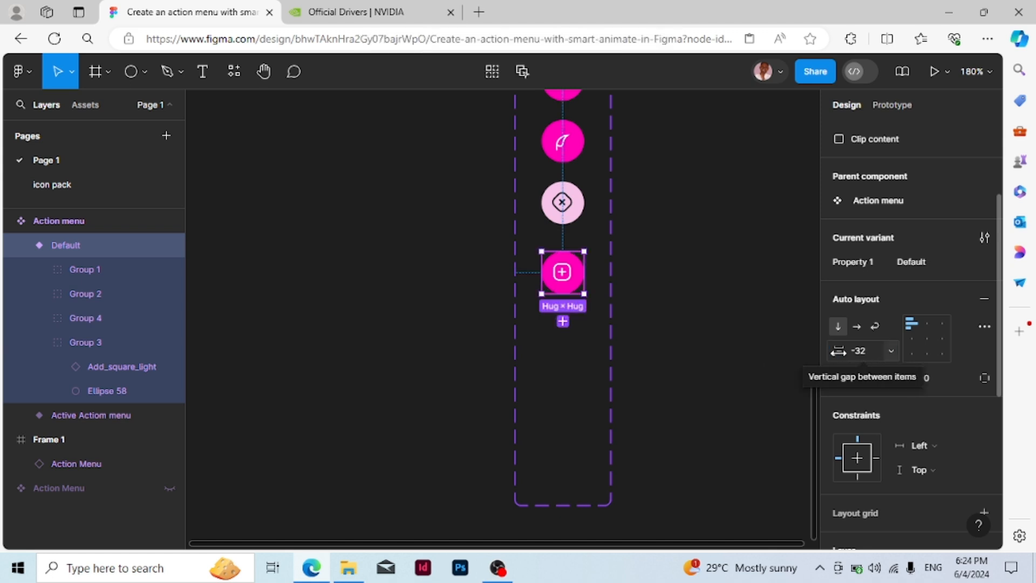
{"action": "scroll", "coordinate": [658, 367], "scroll_direction": "up", "scroll_amount": 1}
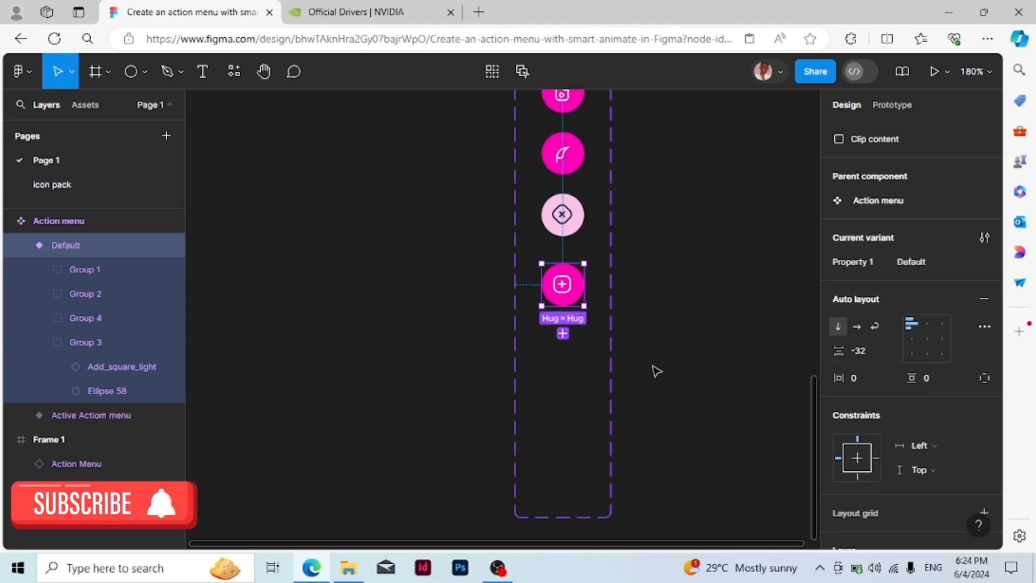
{"action": "scroll", "coordinate": [562, 305], "scroll_direction": "up", "scroll_amount": 1}
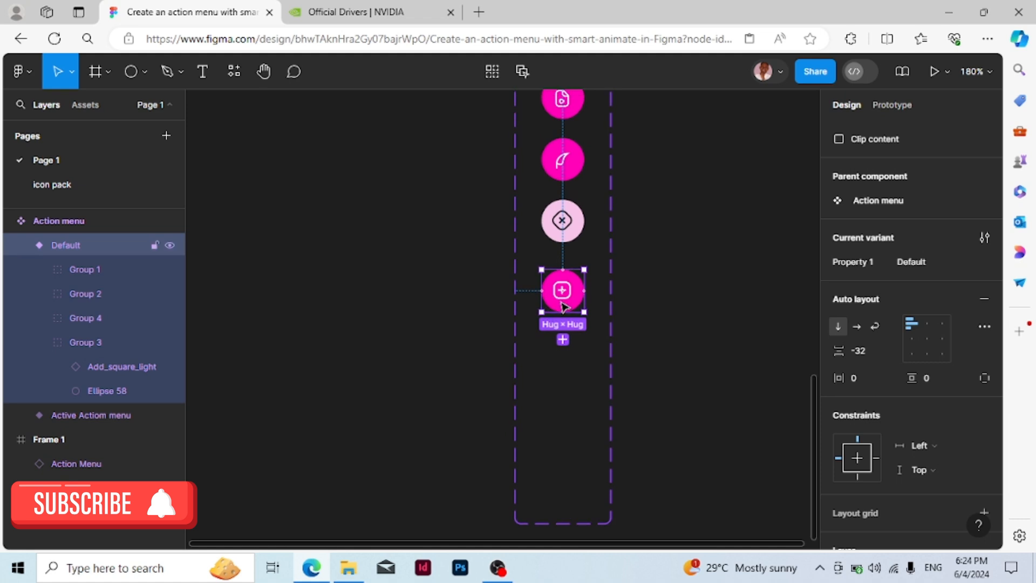
{"action": "key", "text": "ctrl+z"}
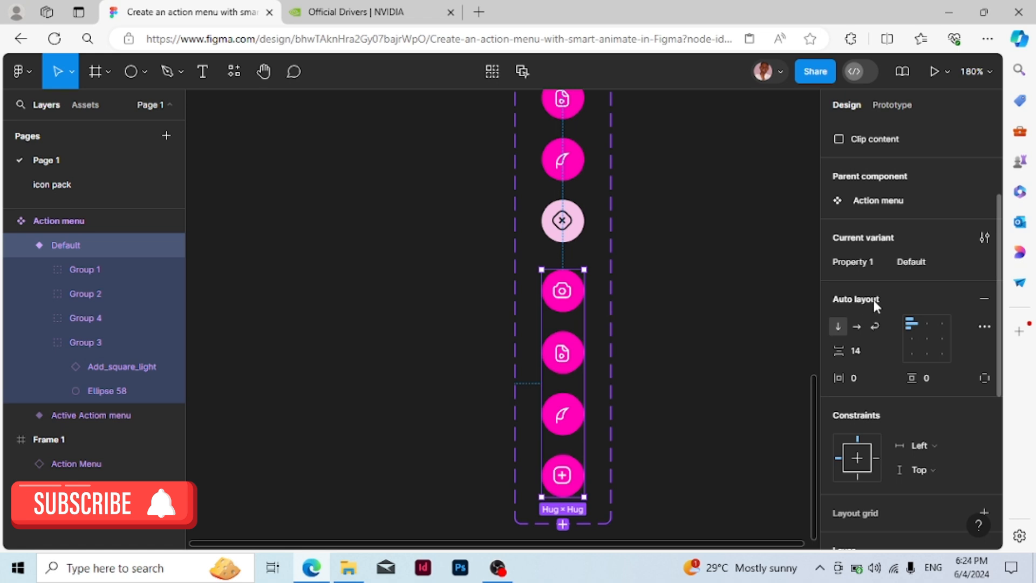
Set the Default variant's vertical auto layout gap to -36 so its four buttons overlap
{"action": "left_click_drag", "start_coordinate": [845, 346], "coordinate": [764, 354]}
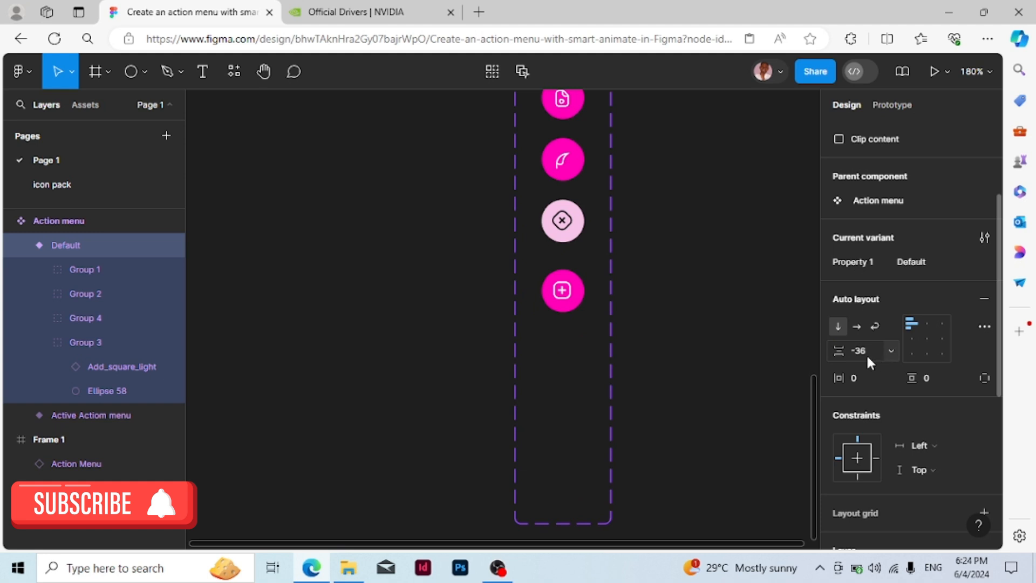
{"action": "left_click", "coordinate": [865, 354]}
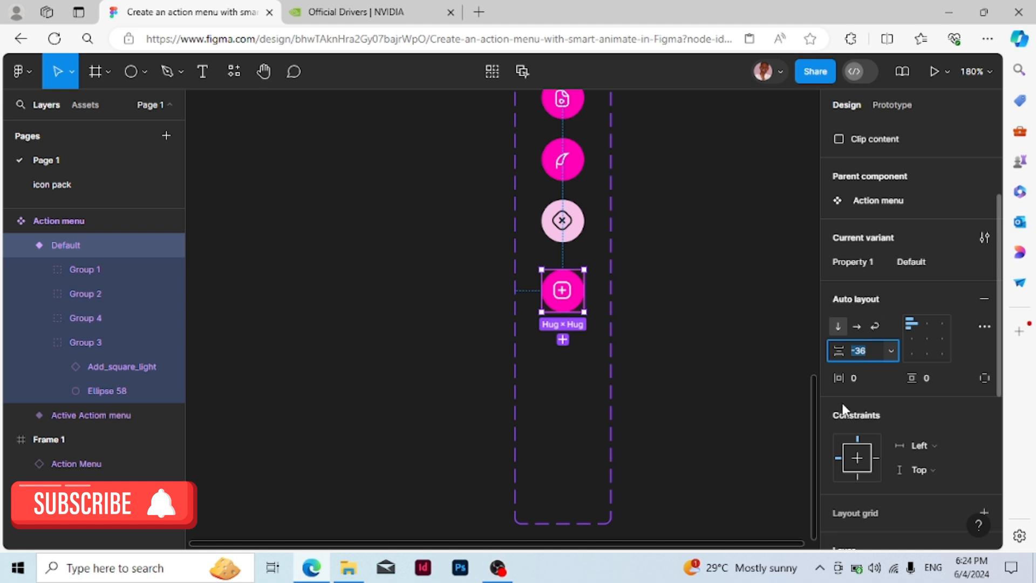
{"action": "left_click", "coordinate": [866, 403]}
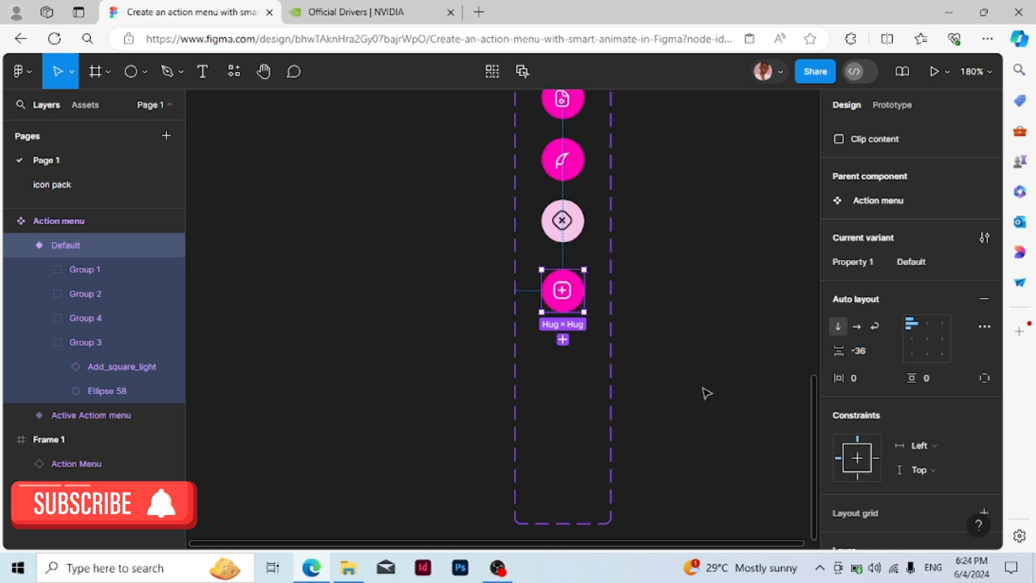
{"action": "left_click", "coordinate": [582, 443]}
{"action": "scroll", "coordinate": [582, 445], "scroll_direction": "up", "scroll_amount": 3}
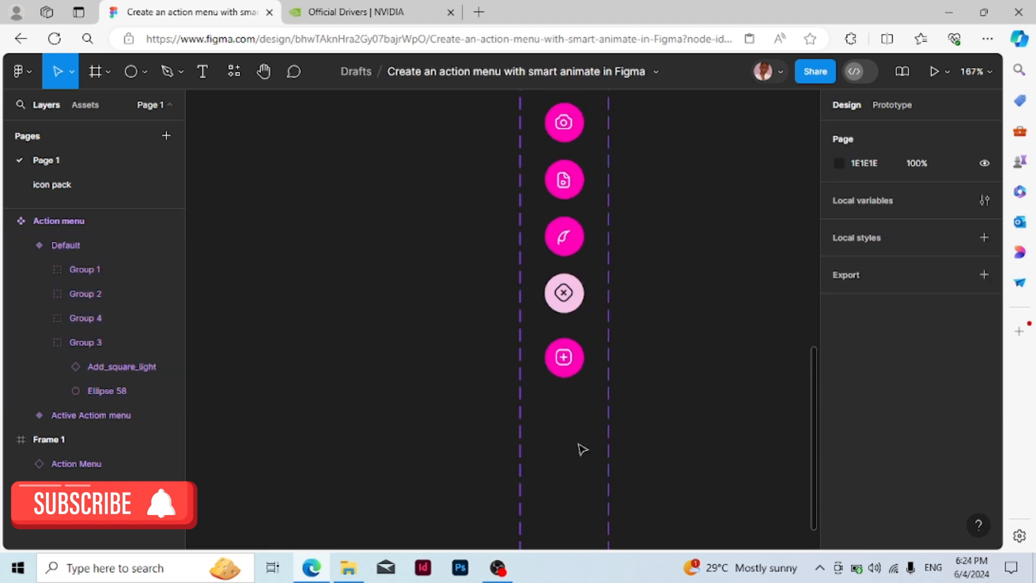
{"action": "scroll", "coordinate": [582, 449], "scroll_direction": "down", "scroll_amount": 1}
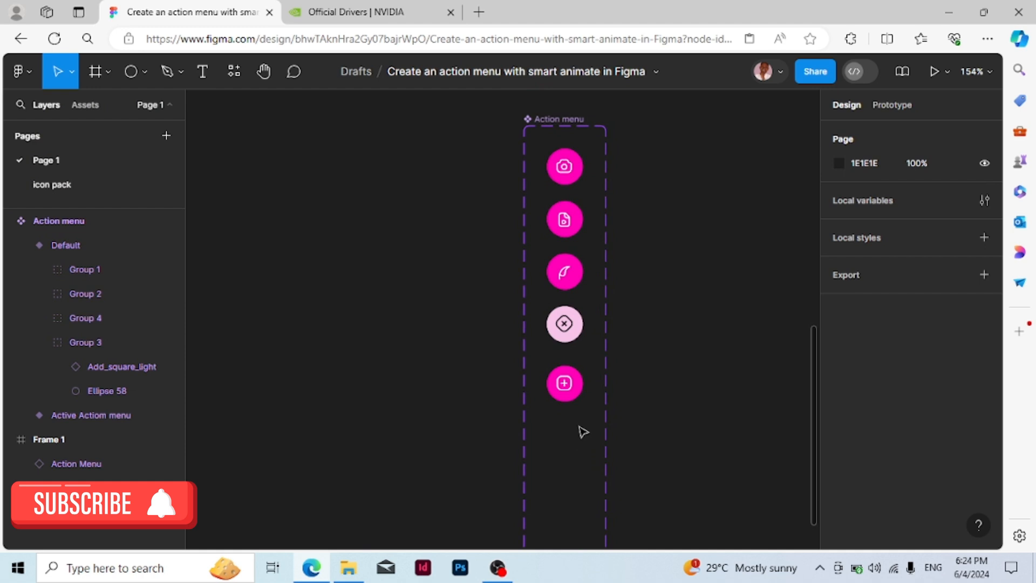
Add an On click prototype interaction that changes the Default variant to Active Actiom menu with Smart animate, Ease in back, 300ms
{"action": "left_click", "coordinate": [890, 110]}
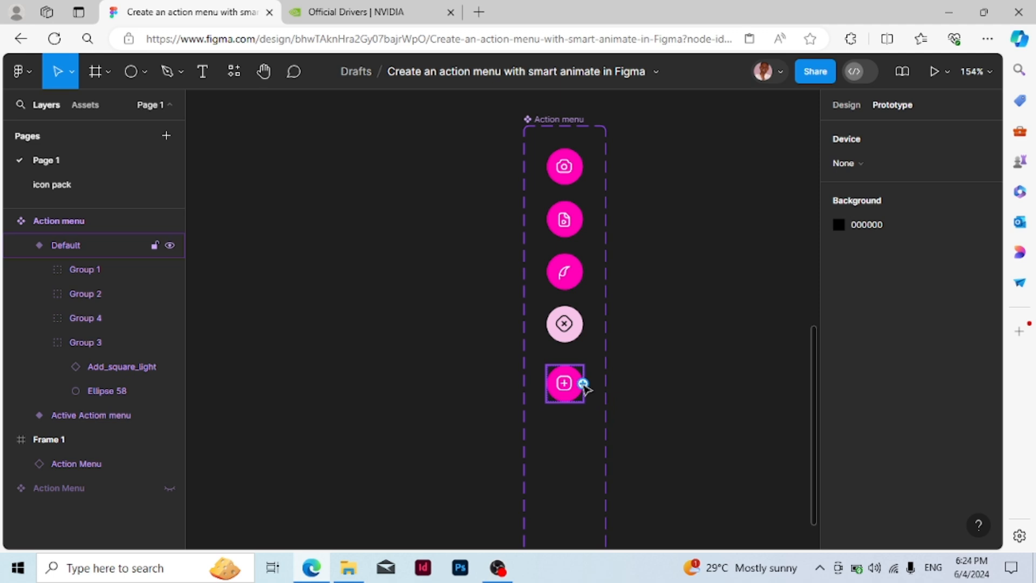
{"action": "left_click_drag", "start_coordinate": [583, 383], "coordinate": [583, 315]}
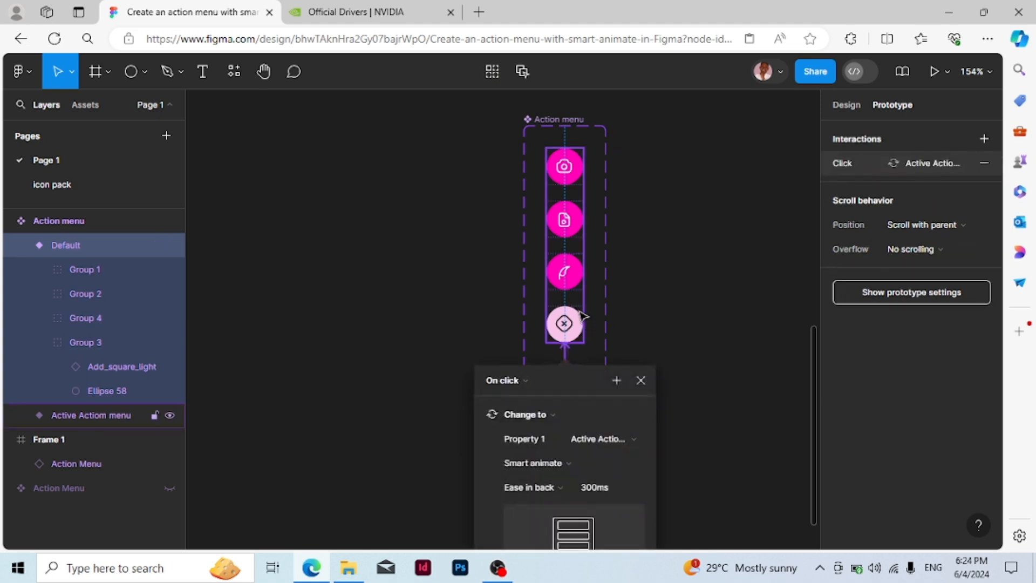
{"action": "left_click", "coordinate": [641, 379]}
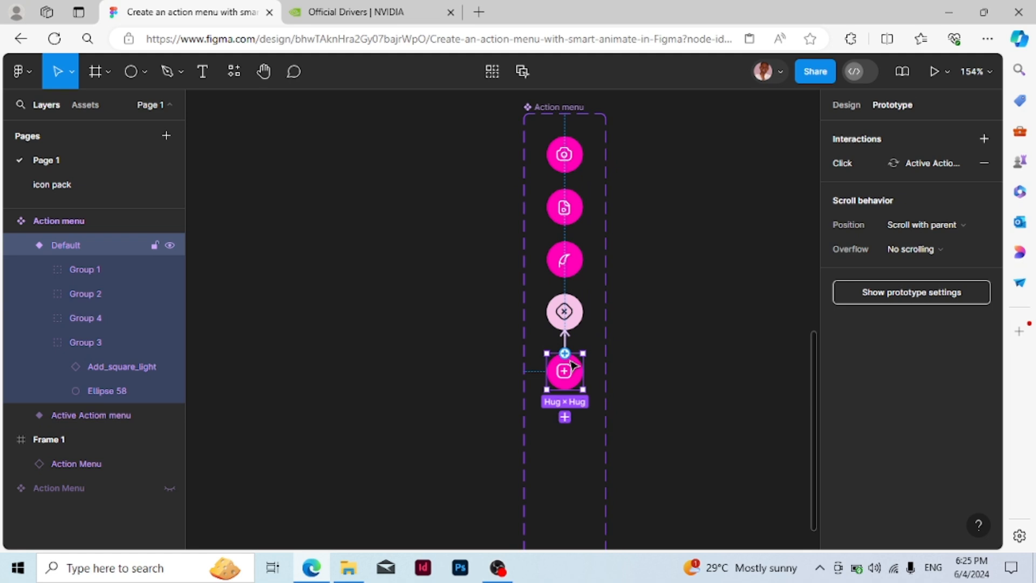
Change the easing of the Default variant's On click interaction to Ease out back
{"action": "left_click", "coordinate": [833, 165]}
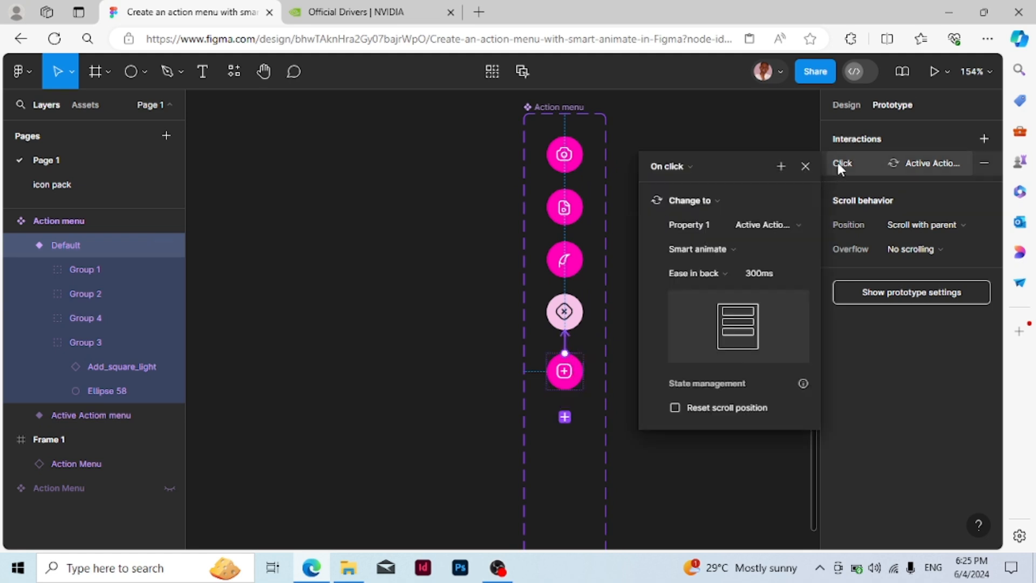
{"action": "left_click", "coordinate": [669, 166]}
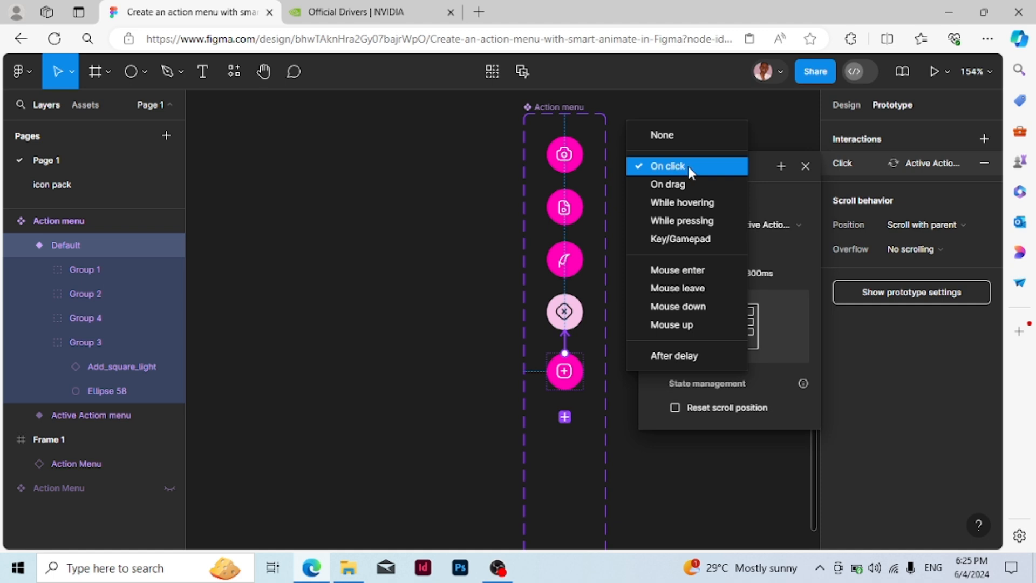
{"action": "left_click", "coordinate": [686, 166]}
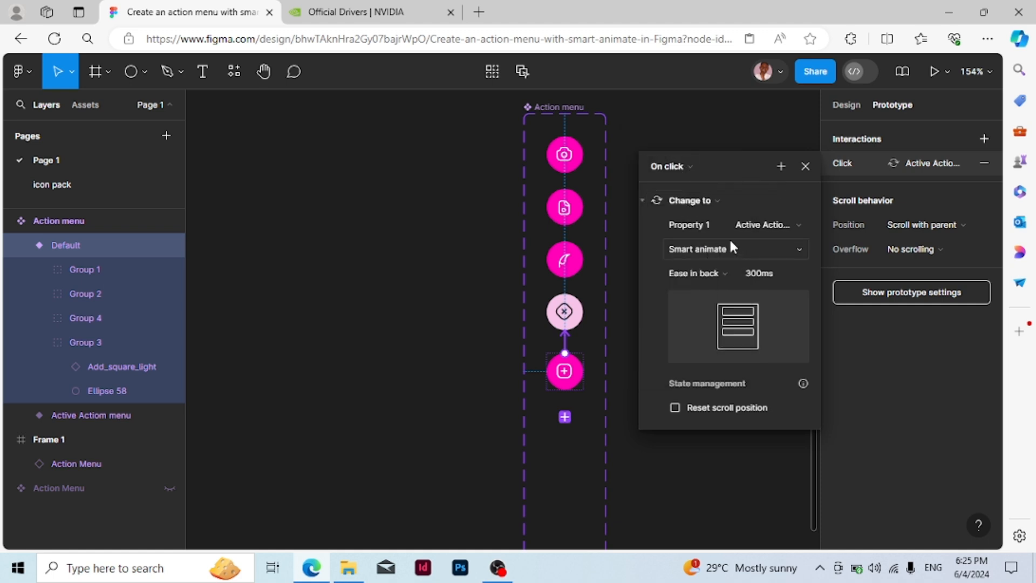
{"action": "left_click", "coordinate": [727, 276]}
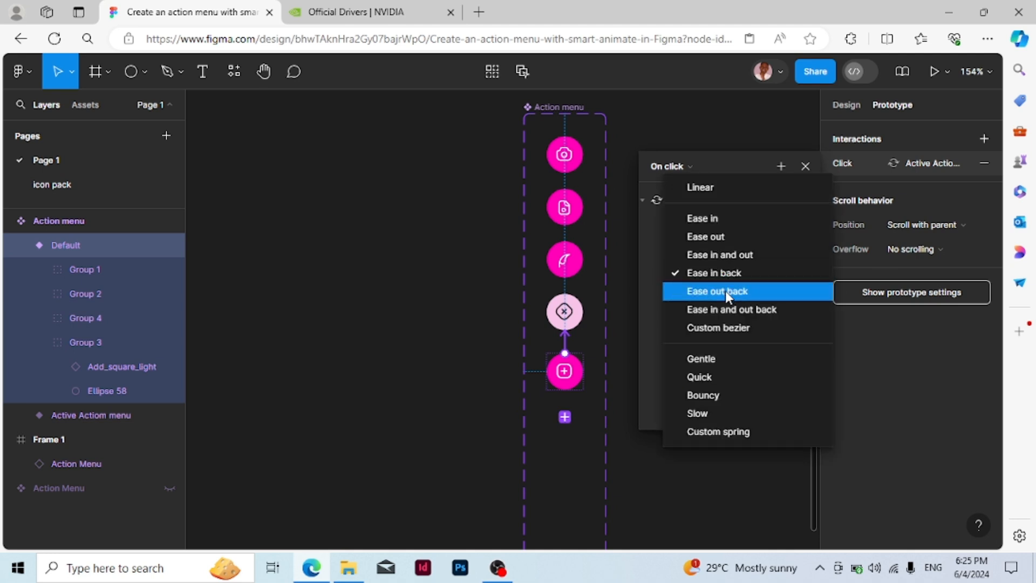
{"action": "left_click", "coordinate": [726, 291]}
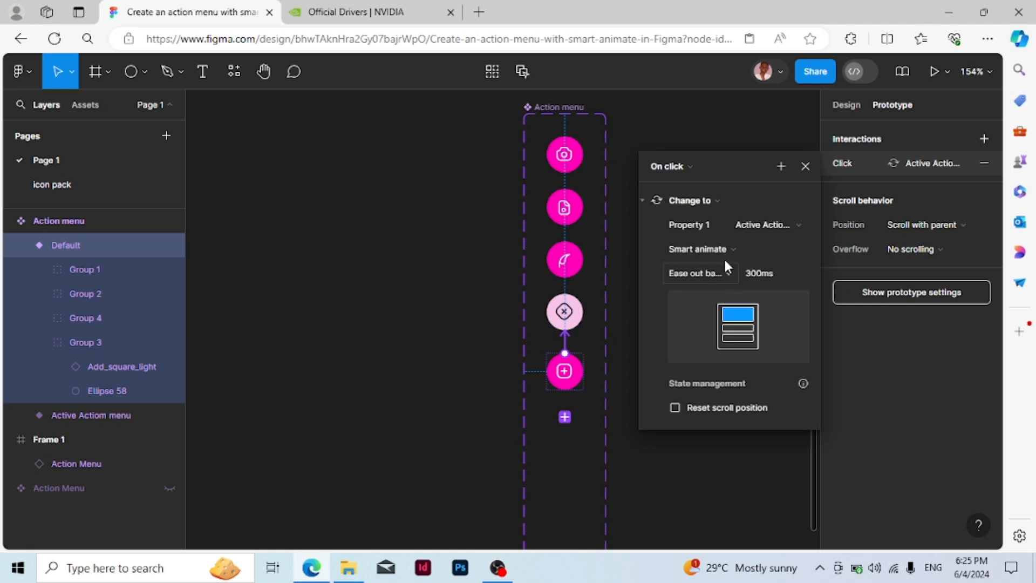
{"action": "left_click", "coordinate": [722, 274]}
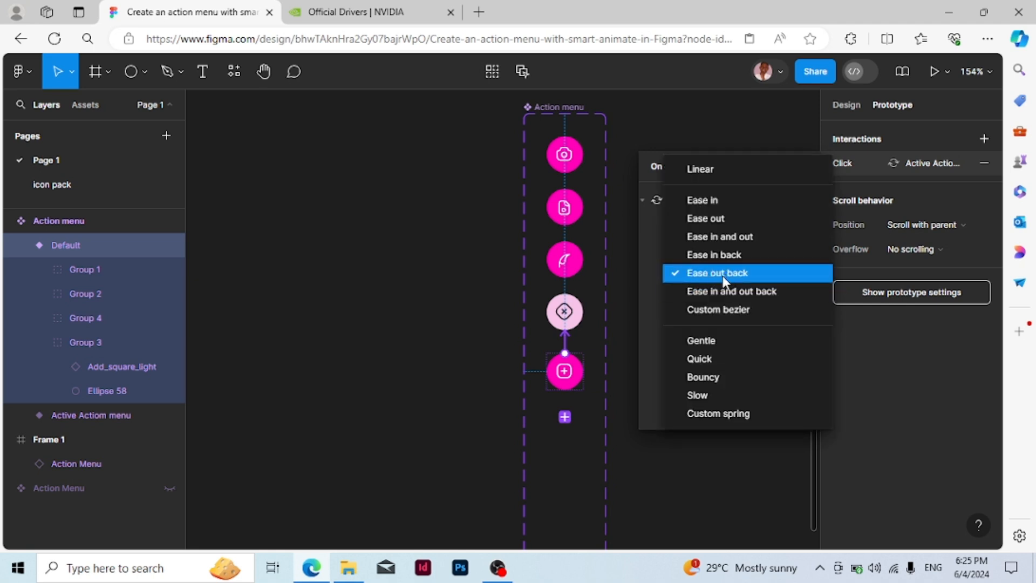
{"action": "left_click", "coordinate": [723, 273]}
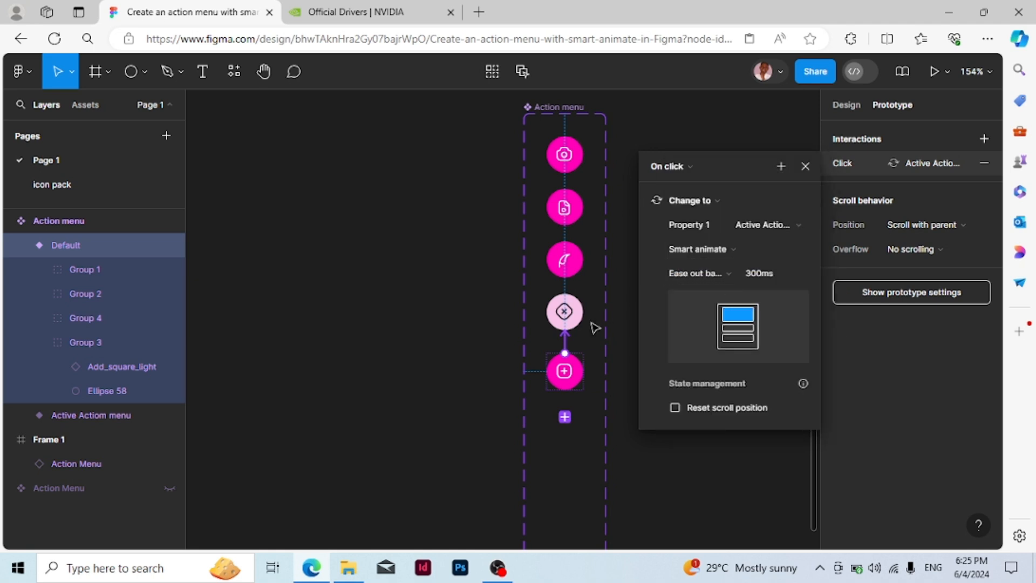
{"action": "left_click", "coordinate": [806, 167]}
Add an On click interaction that changes the Active Actiom menu variant to Default with Smart animate, Ease in back, 300ms
{"action": "left_click", "coordinate": [583, 307]}
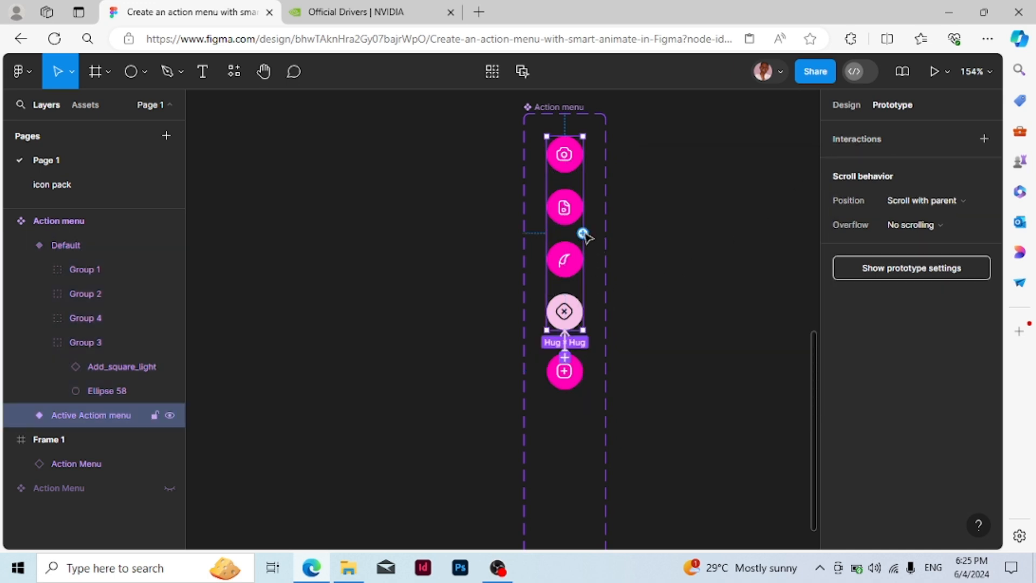
{"action": "left_click_drag", "start_coordinate": [583, 233], "coordinate": [585, 384]}
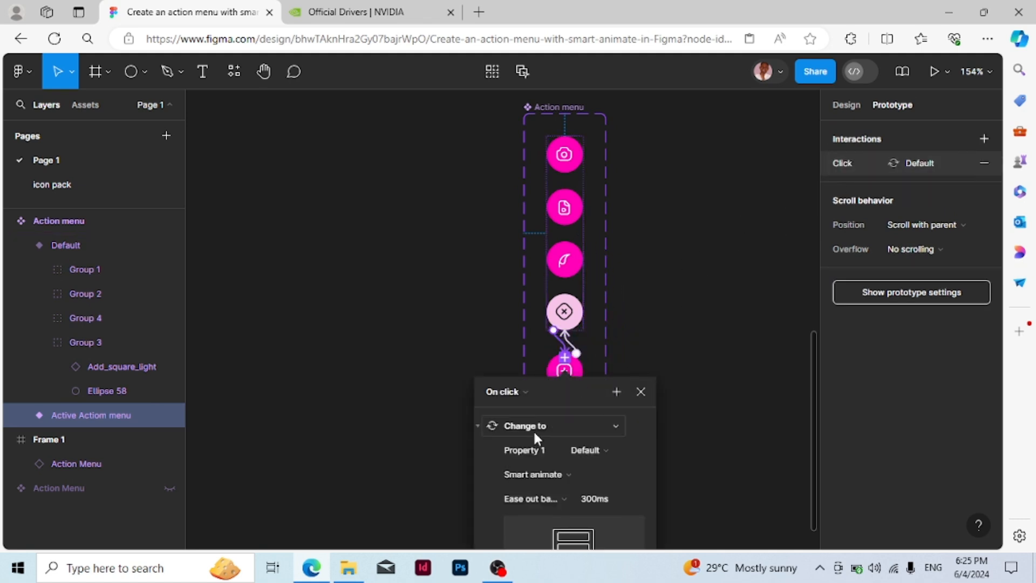
{"action": "scroll", "coordinate": [533, 409], "scroll_direction": "down", "scroll_amount": 3}
{"action": "scroll", "coordinate": [531, 381], "scroll_direction": "down", "scroll_amount": 1}
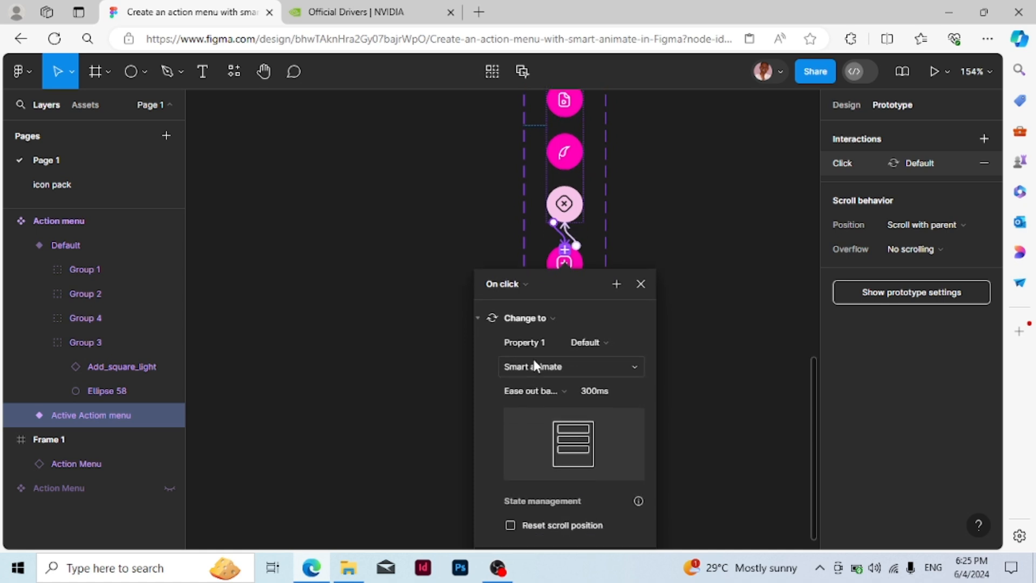
{"action": "left_click", "coordinate": [548, 390]}
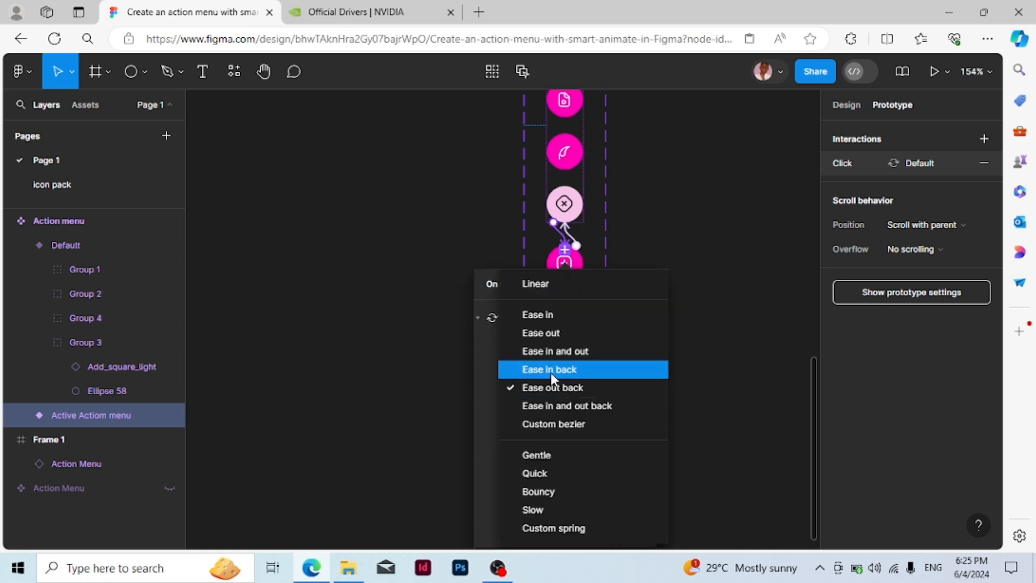
{"action": "left_click", "coordinate": [551, 370]}
{"action": "left_click", "coordinate": [639, 283]}
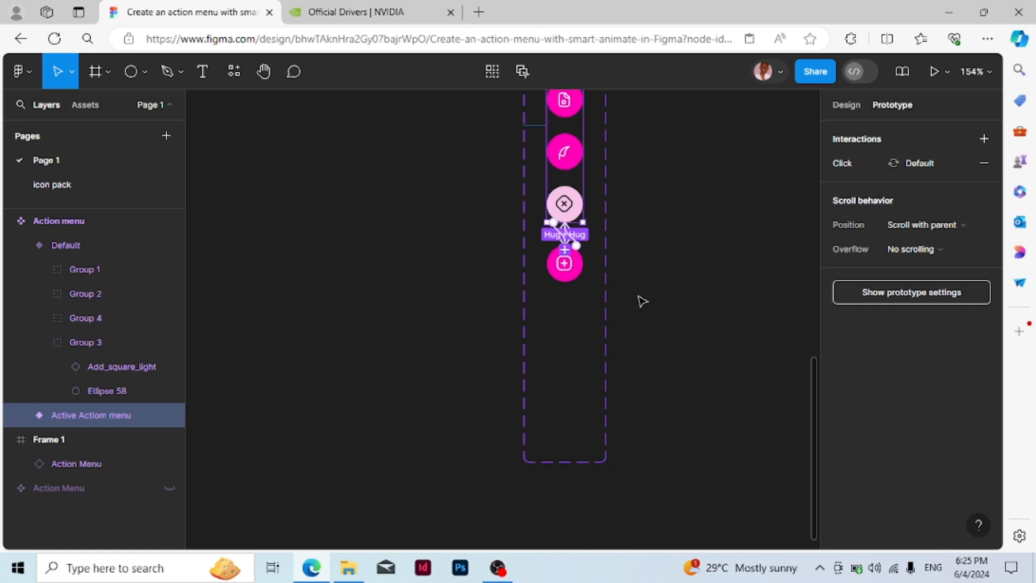
Draw a blank frame about 257 × 315 beside the Action menu component set
{"action": "left_click", "coordinate": [571, 273]}
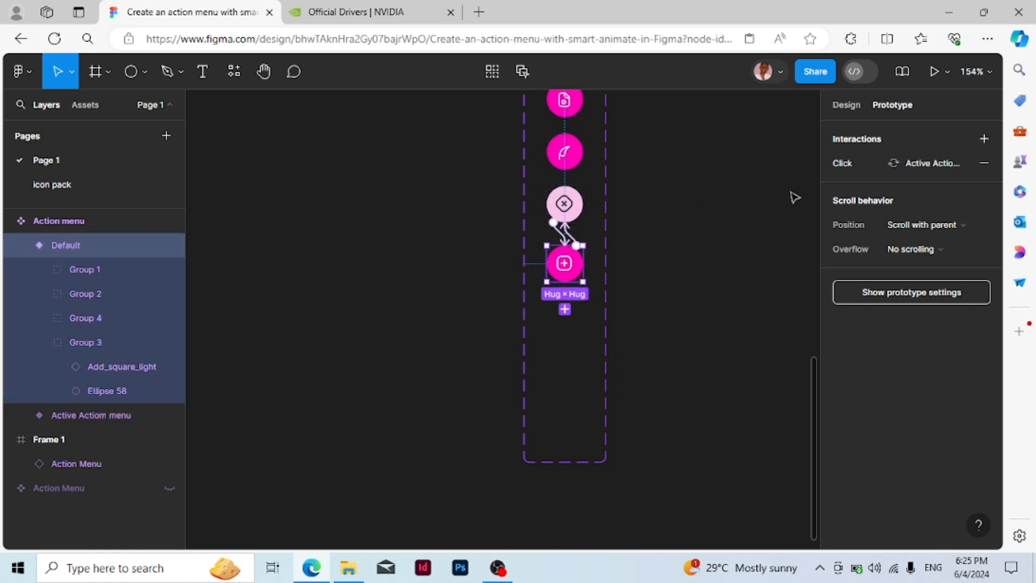
{"action": "scroll", "coordinate": [565, 398], "scroll_direction": "up", "scroll_amount": 3}
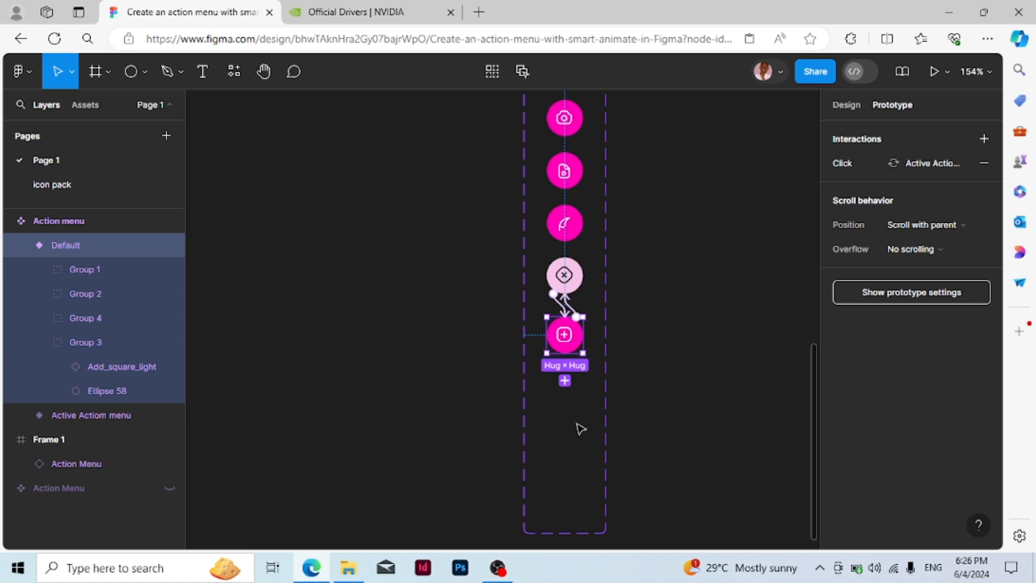
{"action": "scroll", "coordinate": [578, 429], "scroll_direction": "up", "scroll_amount": 2}
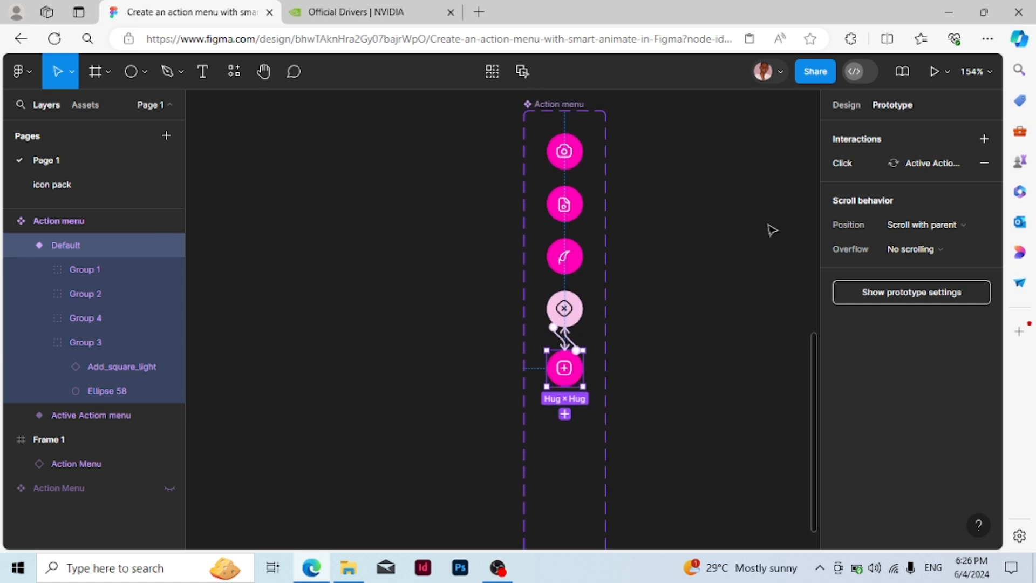
{"action": "left_click", "coordinate": [845, 106]}
{"action": "scroll", "coordinate": [686, 401], "scroll_direction": "down", "scroll_amount": 2, "text": "ctrl"}
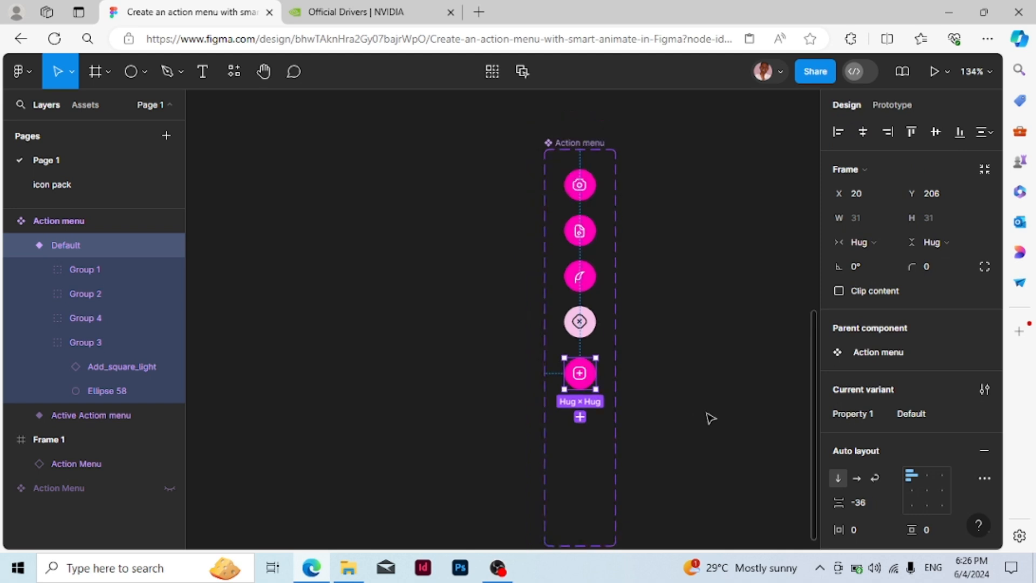
{"action": "scroll", "coordinate": [621, 413], "scroll_direction": "right", "scroll_amount": 3}
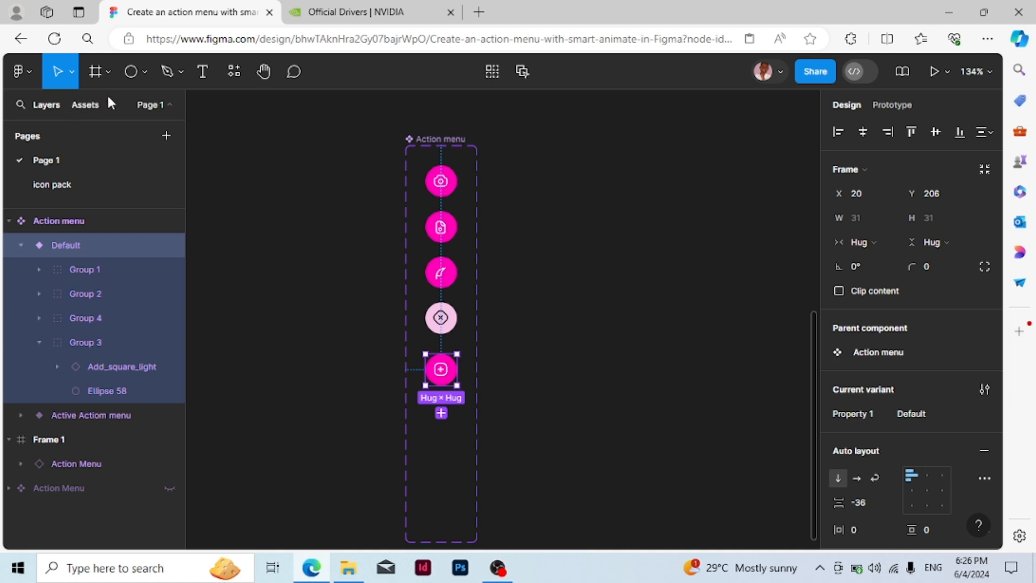
{"action": "left_click", "coordinate": [109, 74]}
{"action": "left_click", "coordinate": [104, 107]}
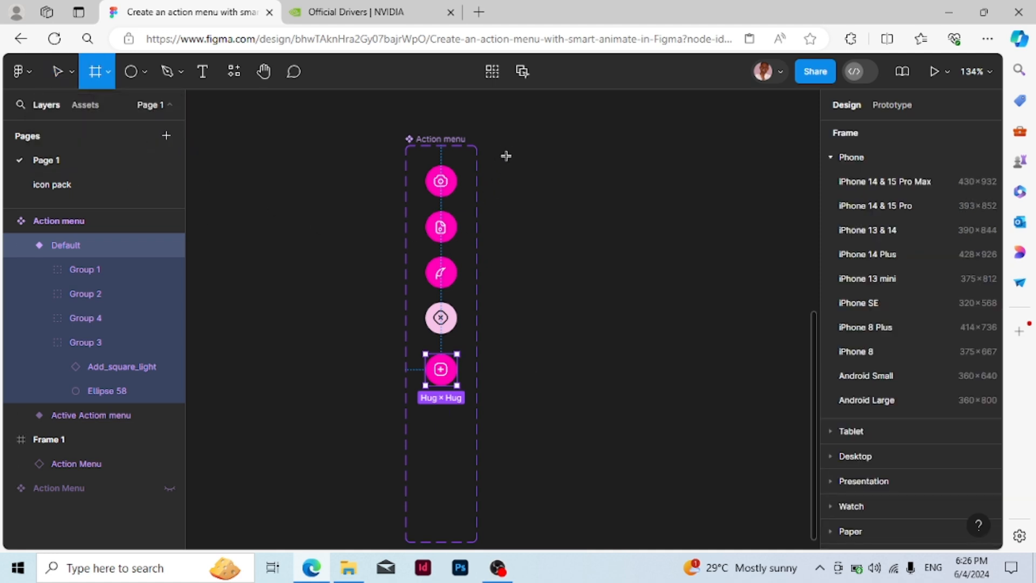
{"action": "mouse_move", "coordinate": [508, 145]}
{"action": "left_mouse_down"}
{"action": "mouse_move", "coordinate": [578, 372]}
{"action": "mouse_move", "coordinate": [767, 462]}
{"action": "left_mouse_up"}
{"action": "left_click", "coordinate": [675, 527]}
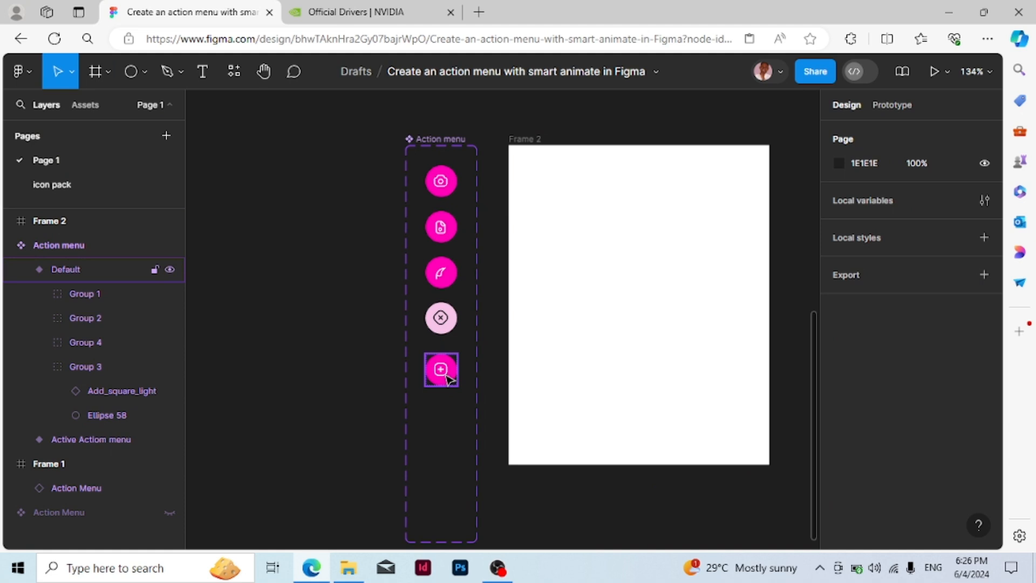
Paste an instance of the Default variant into the new frame, centre it horizontally and move it down to about Y 235
{"action": "left_click", "coordinate": [595, 319]}
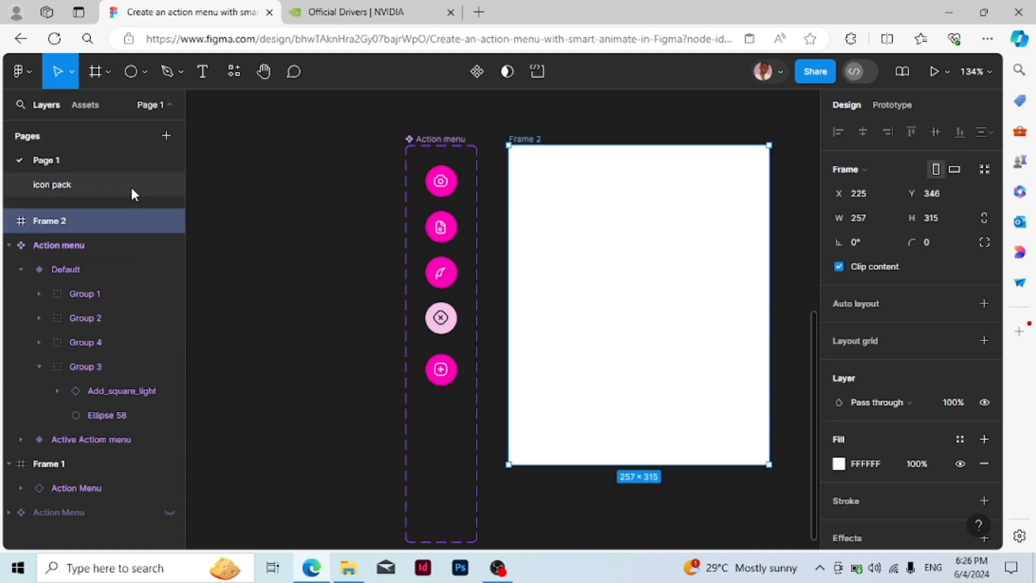
{"action": "left_click", "coordinate": [452, 376]}
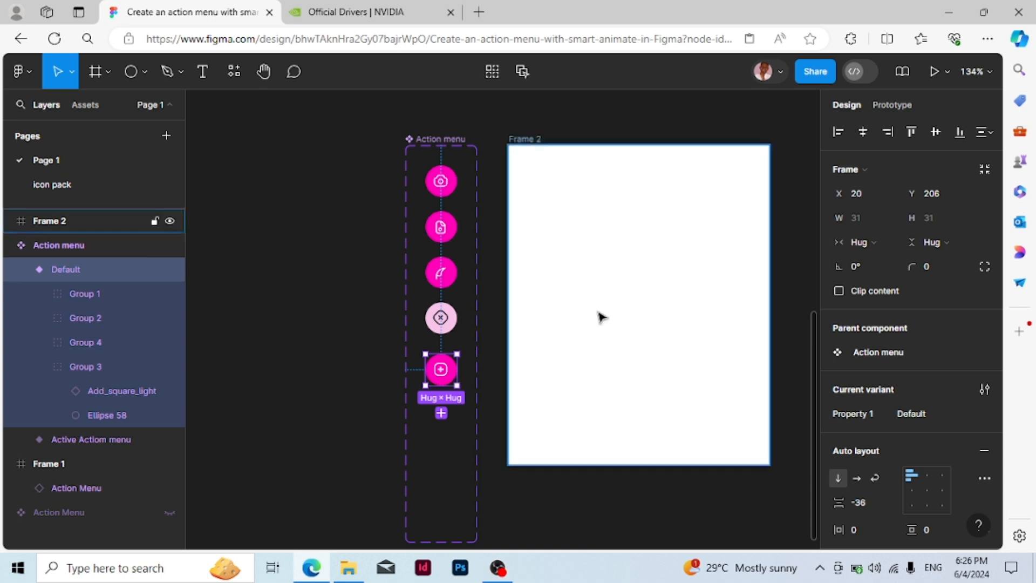
{"action": "left_click", "coordinate": [538, 145]}
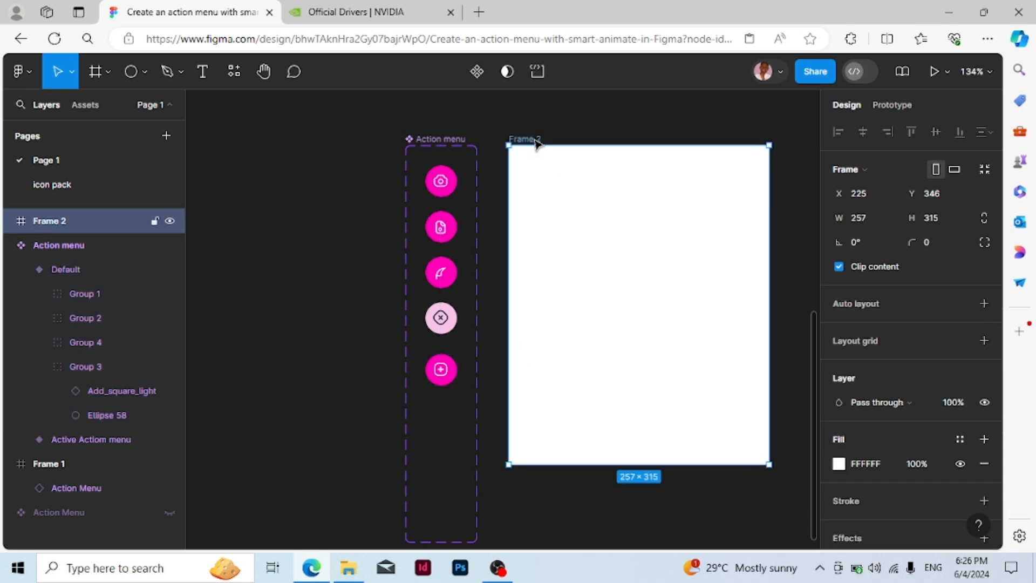
{"action": "key", "text": "ctrl+v"}
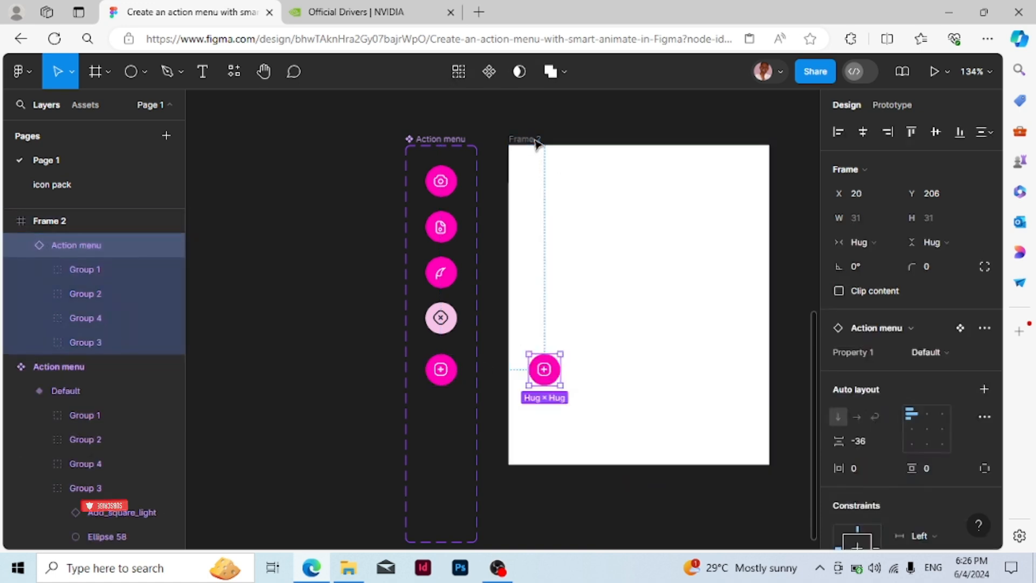
{"action": "left_click", "coordinate": [863, 132]}
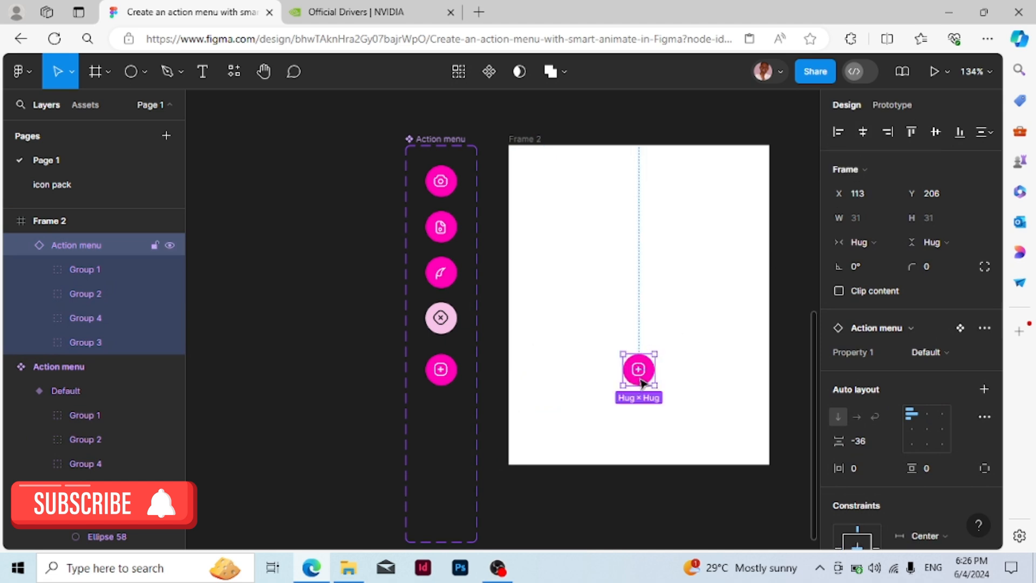
{"action": "left_click_drag", "start_coordinate": [642, 382], "coordinate": [643, 412]}
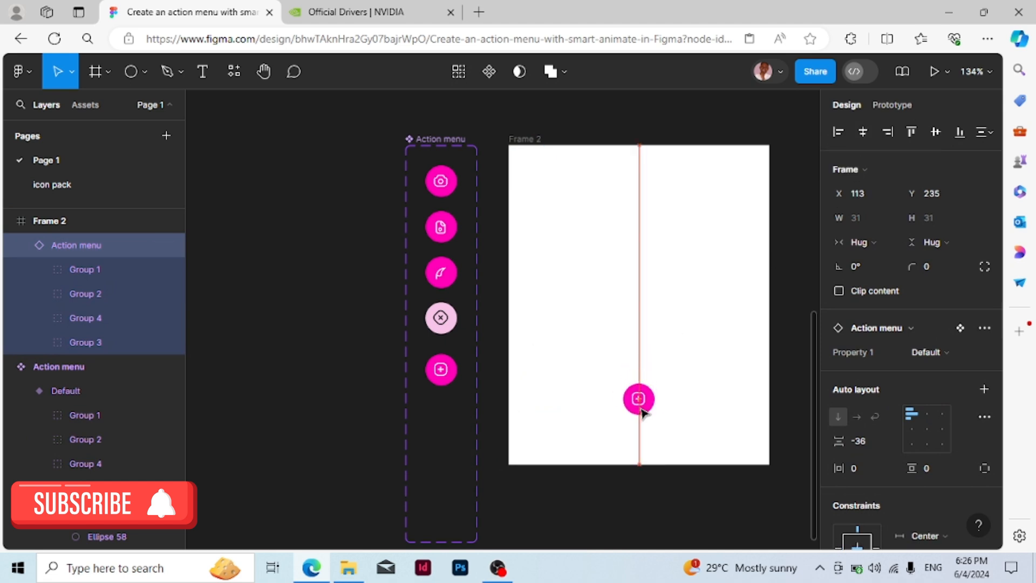
{"action": "left_click", "coordinate": [662, 529]}
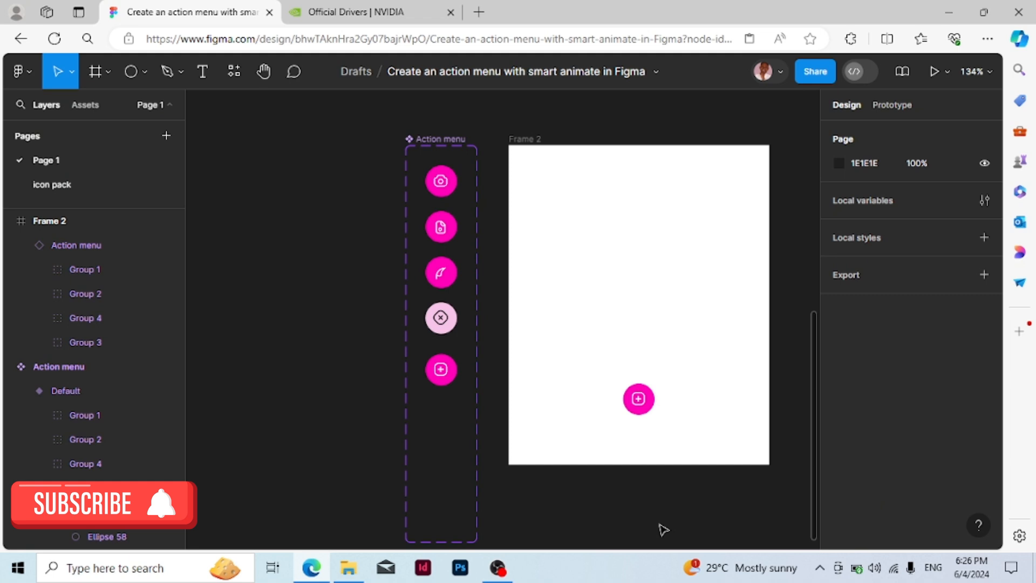
Present the frame containing the menu instance as a prototype and close the NVIDIA drivers browser tab
{"action": "left_click", "coordinate": [524, 140]}
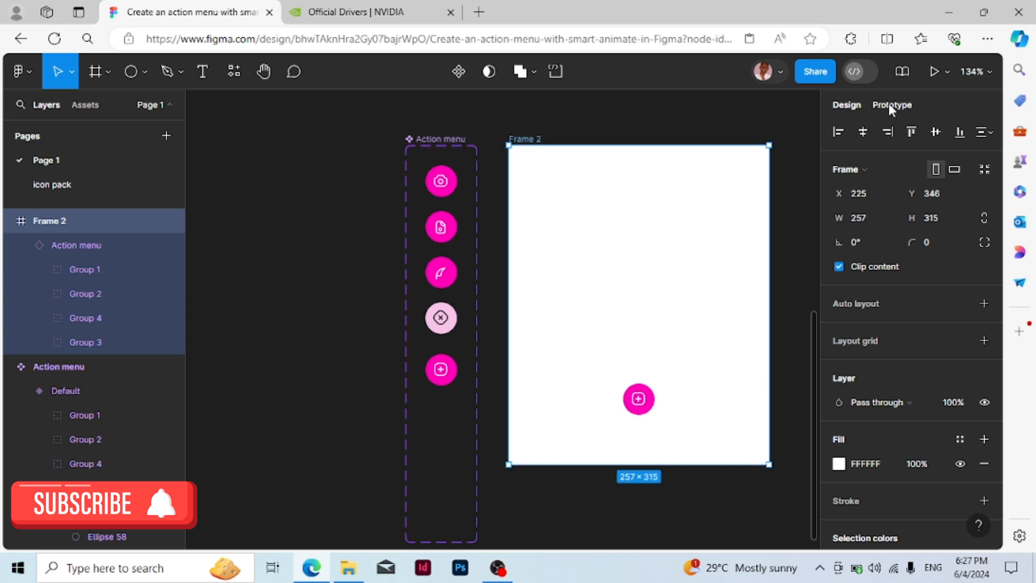
{"action": "left_click", "coordinate": [946, 74]}
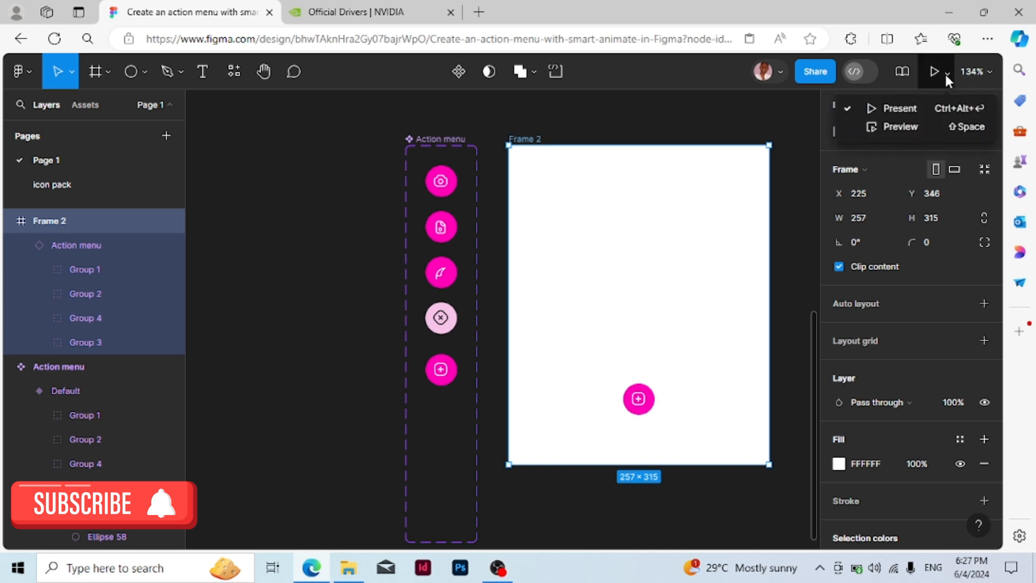
{"action": "left_click", "coordinate": [911, 110]}
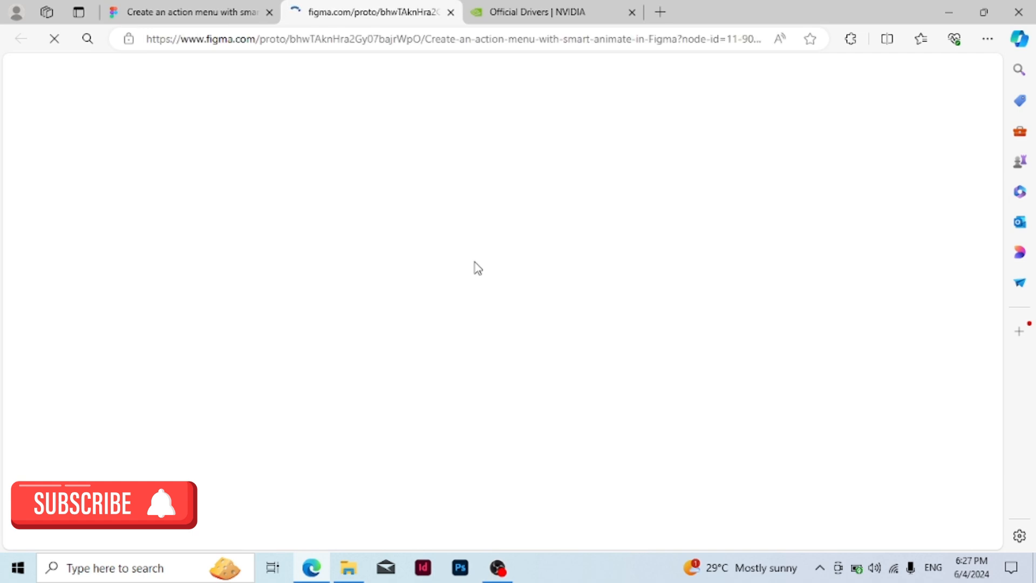
{"action": "left_click", "coordinate": [632, 12]}
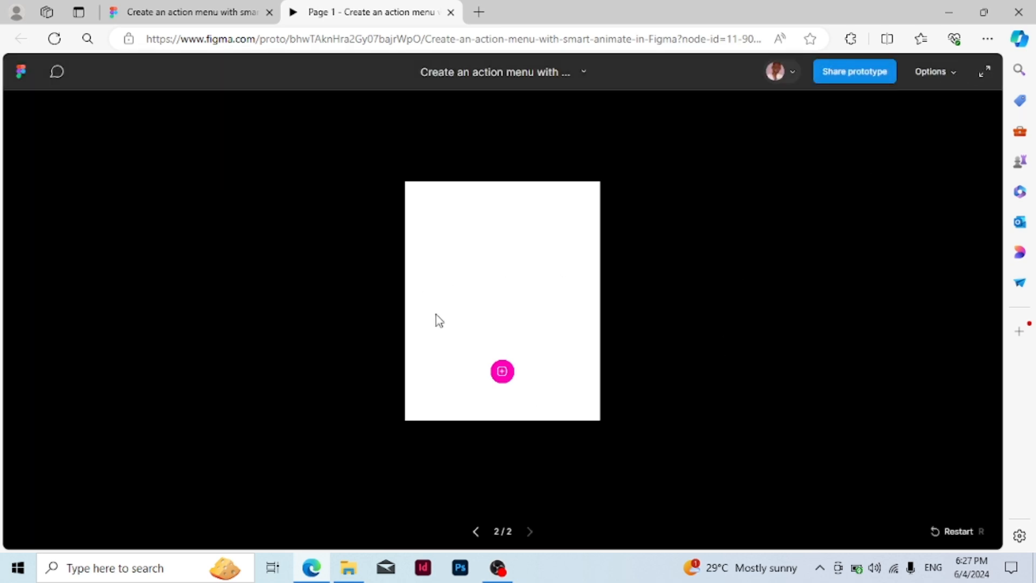
Scale the prototype view to Fill screen and trigger the plus button to test the menu's expansion
{"action": "left_click", "coordinate": [953, 76]}
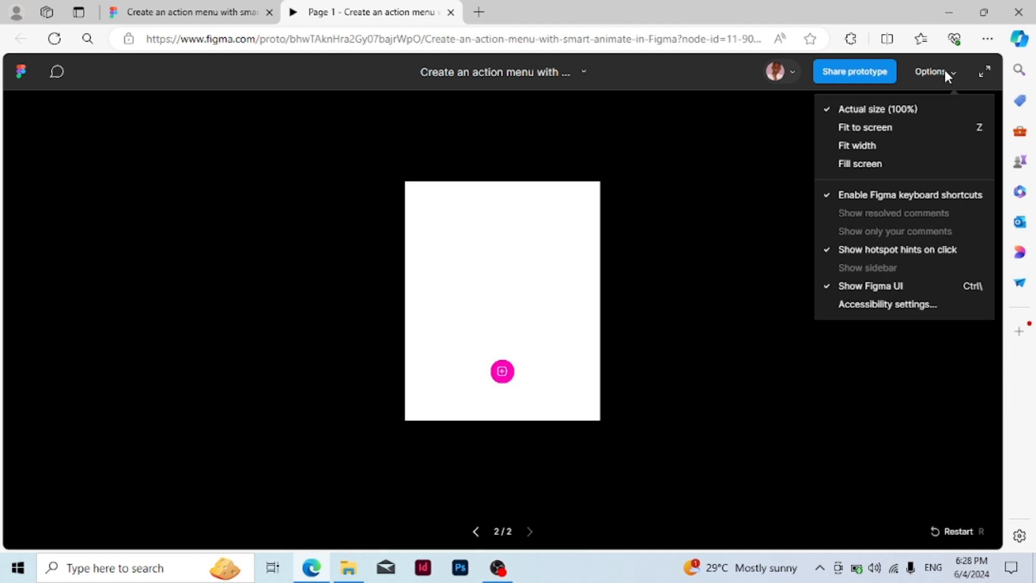
{"action": "left_click", "coordinate": [565, 185]}
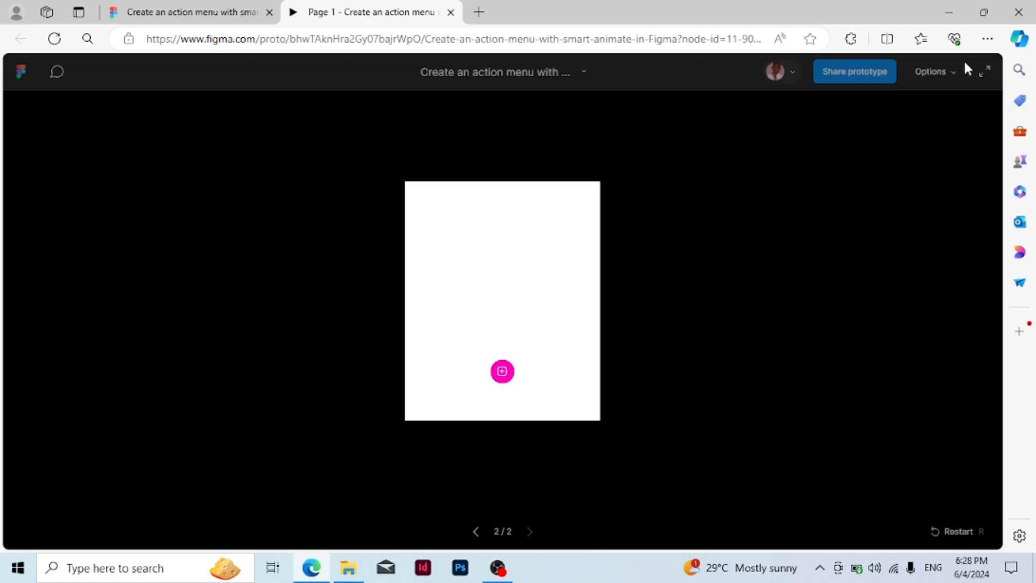
{"action": "left_click", "coordinate": [953, 70]}
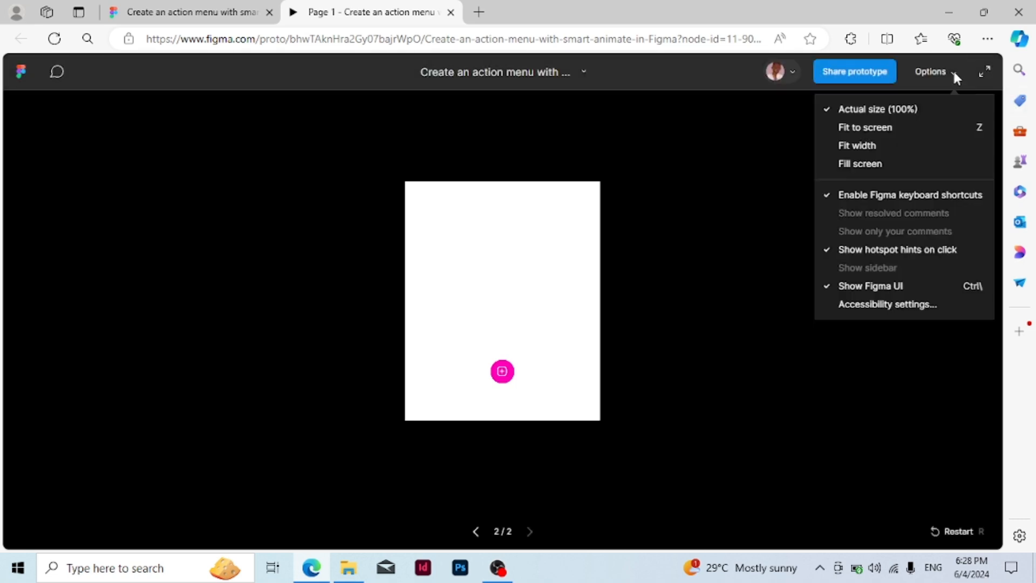
{"action": "left_click", "coordinate": [889, 163]}
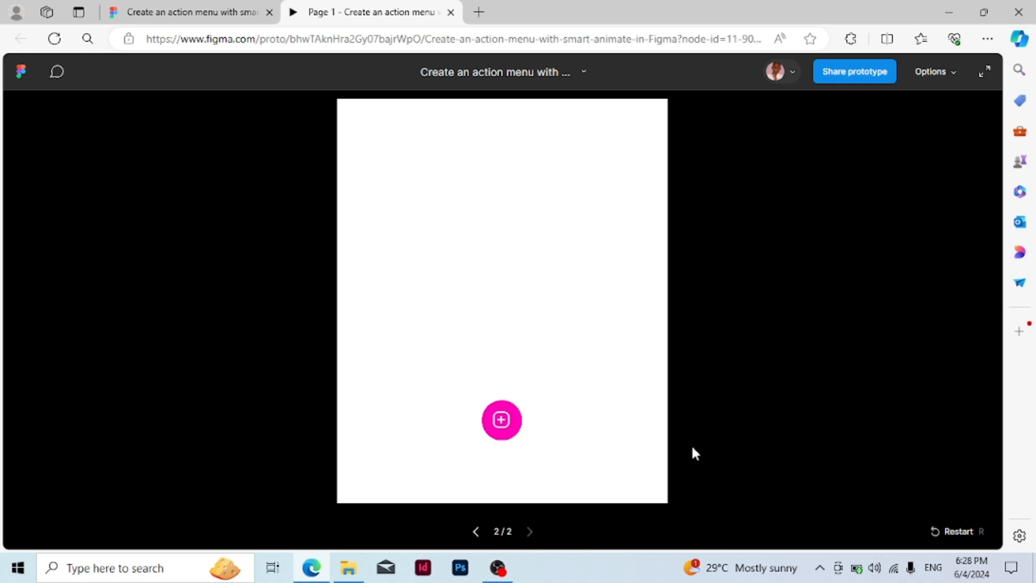
{"action": "left_click", "coordinate": [501, 424]}
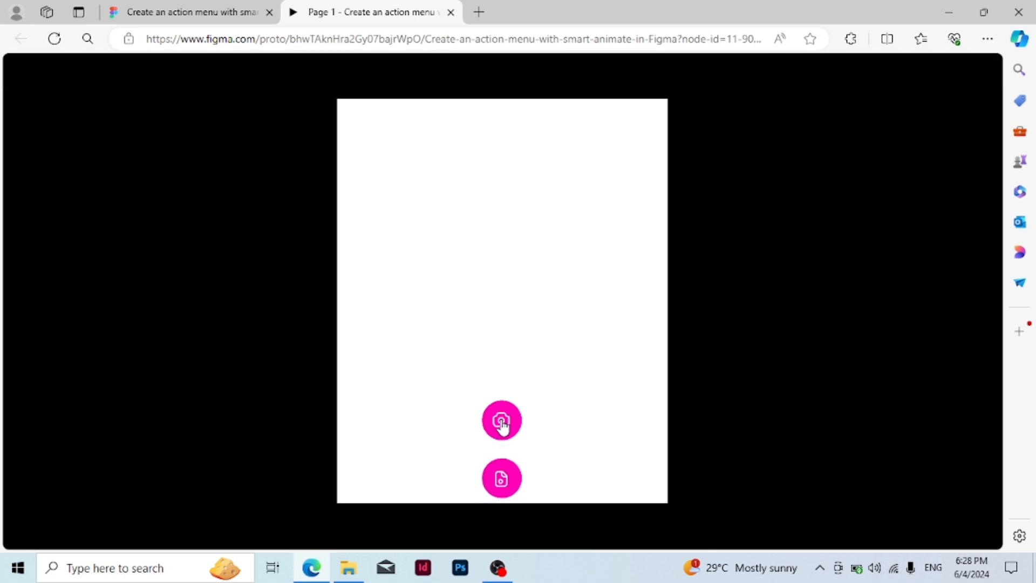
Toggle the action menu closed and open several times in the prototype to check its expansion direction
{"action": "left_click", "coordinate": [502, 424]}
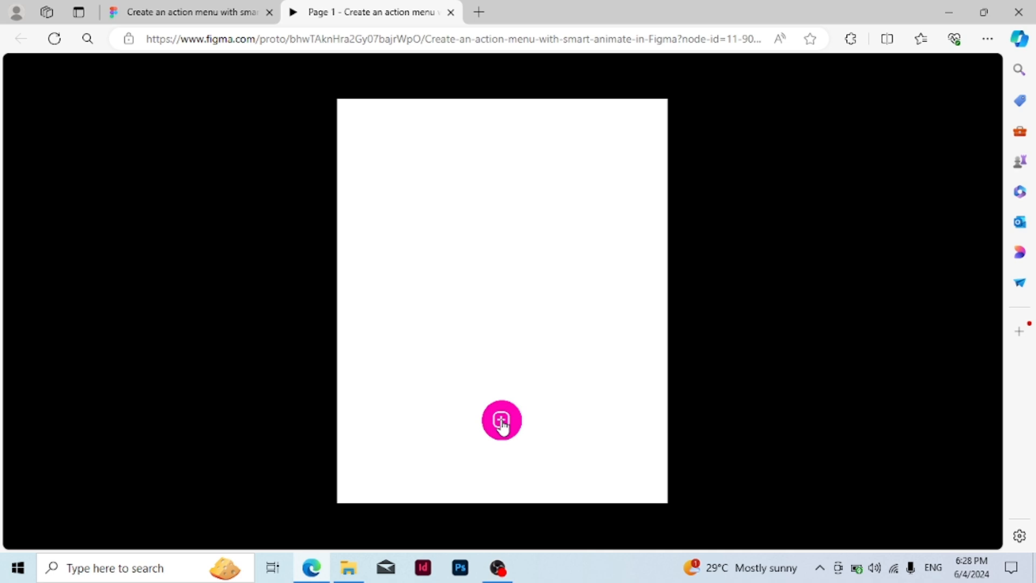
{"action": "left_click", "coordinate": [501, 425]}
{"action": "left_click", "coordinate": [502, 425]}
Back in the design file, set the Action menu instance's constraints in Frame 2 to Right and Bottom
{"action": "left_click", "coordinate": [223, 14]}
{"action": "left_click", "coordinate": [635, 402]}
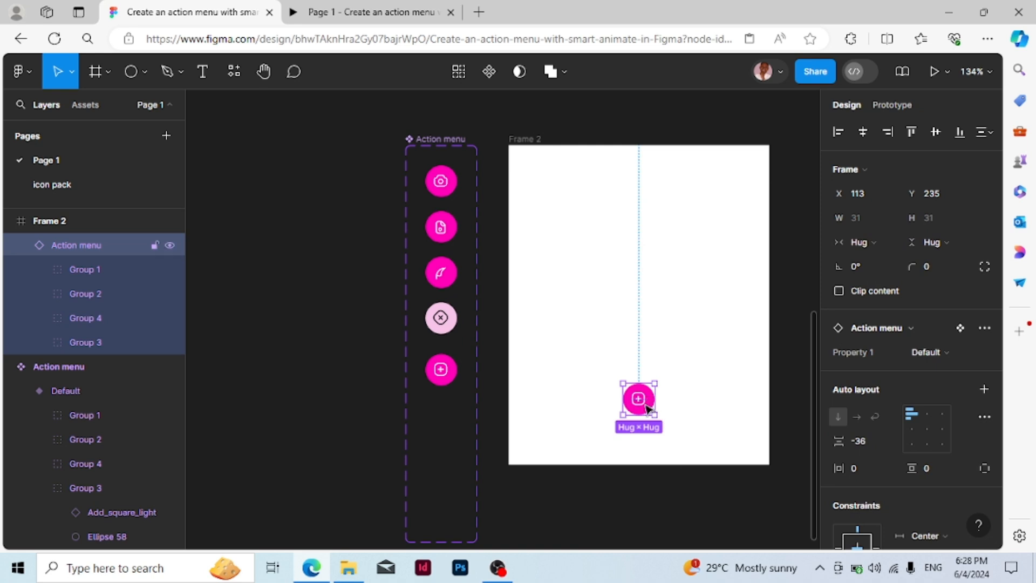
{"action": "scroll", "coordinate": [701, 486], "scroll_direction": "right", "scroll_amount": 3}
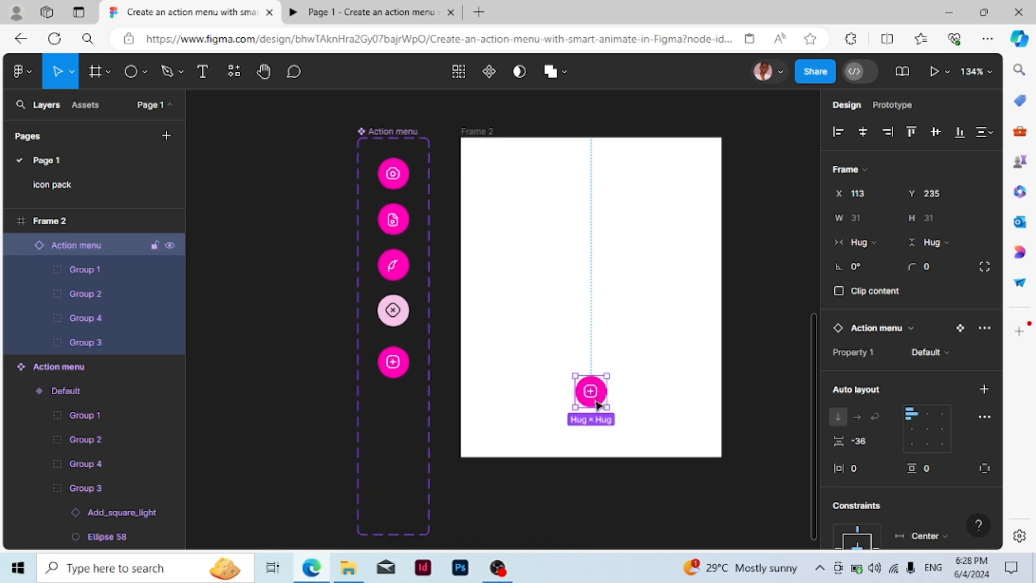
{"action": "scroll", "coordinate": [883, 444], "scroll_direction": "down", "scroll_amount": 4}
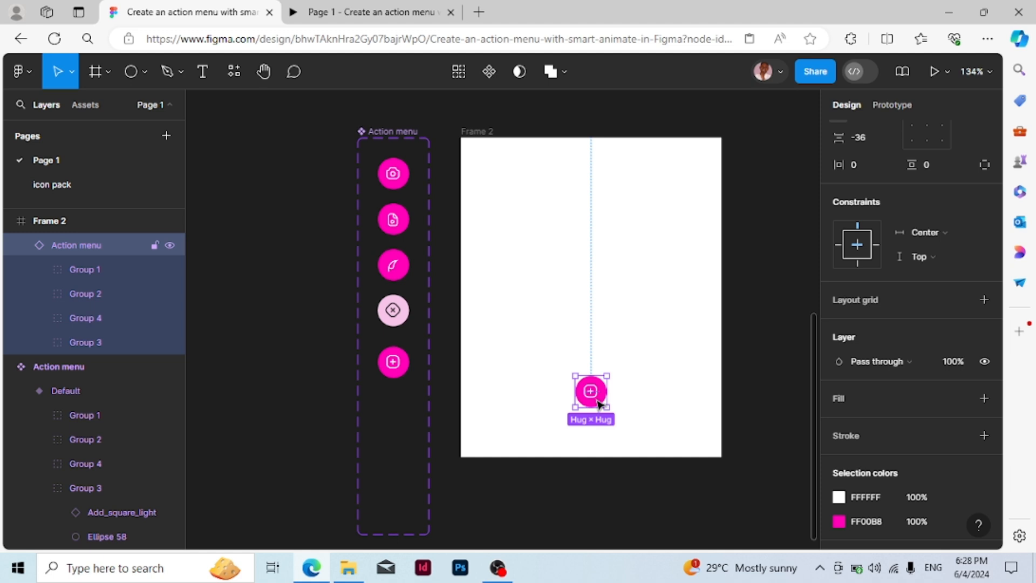
{"action": "scroll", "coordinate": [599, 403], "scroll_direction": "up", "scroll_amount": 1}
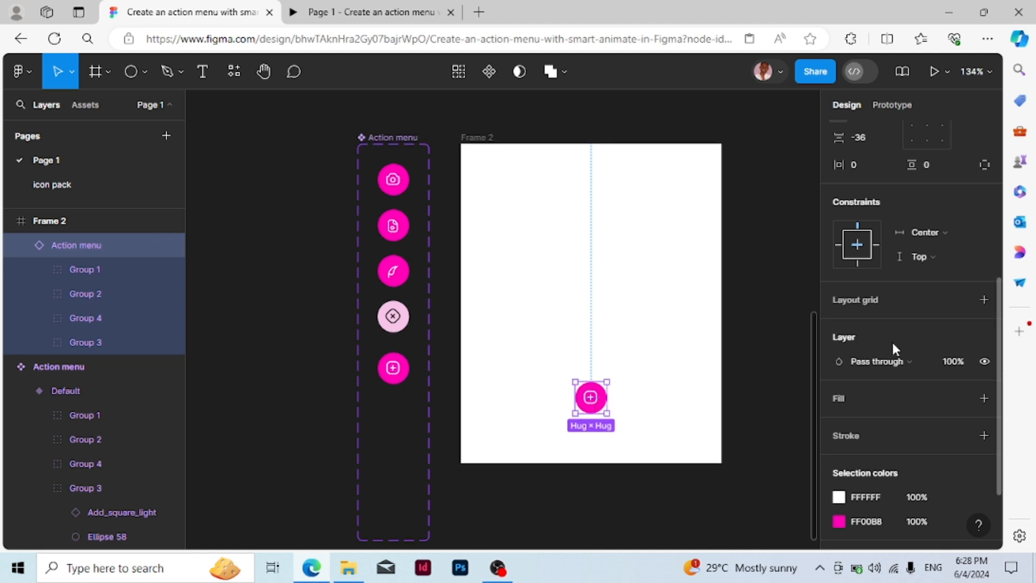
{"action": "scroll", "coordinate": [892, 342], "scroll_direction": "up", "scroll_amount": 3}
{"action": "left_click", "coordinate": [858, 336]}
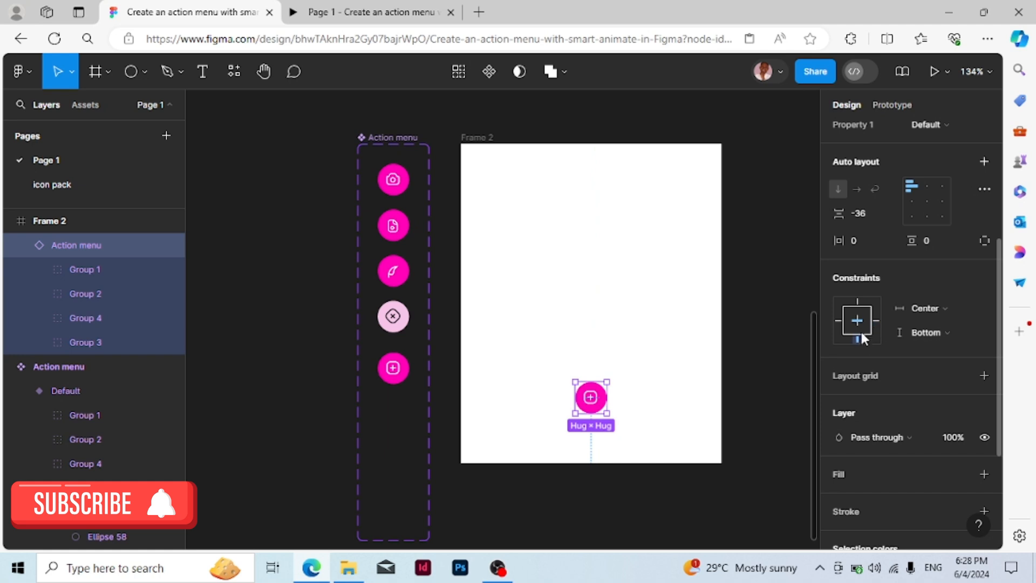
{"action": "left_click", "coordinate": [876, 321]}
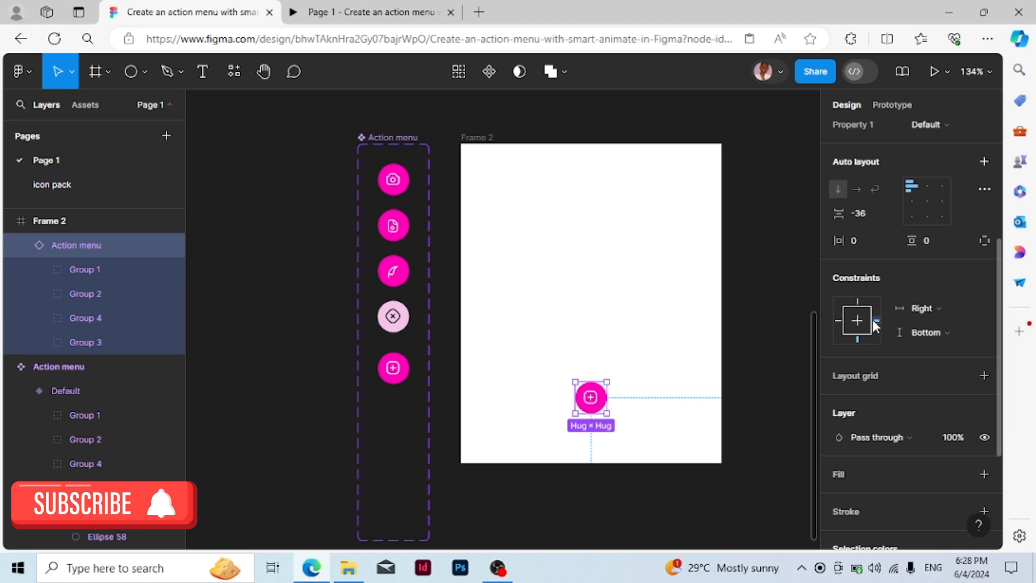
Return to the running prototype and repeatedly expand and collapse the action menu to test the new constraints
{"action": "left_click", "coordinate": [399, 16]}
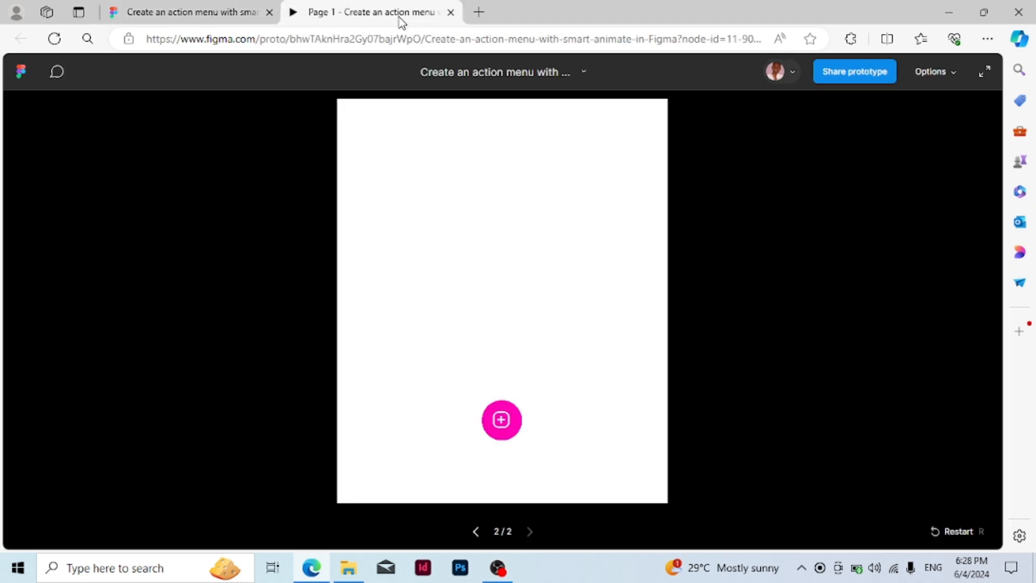
{"action": "left_click", "coordinate": [500, 420]}
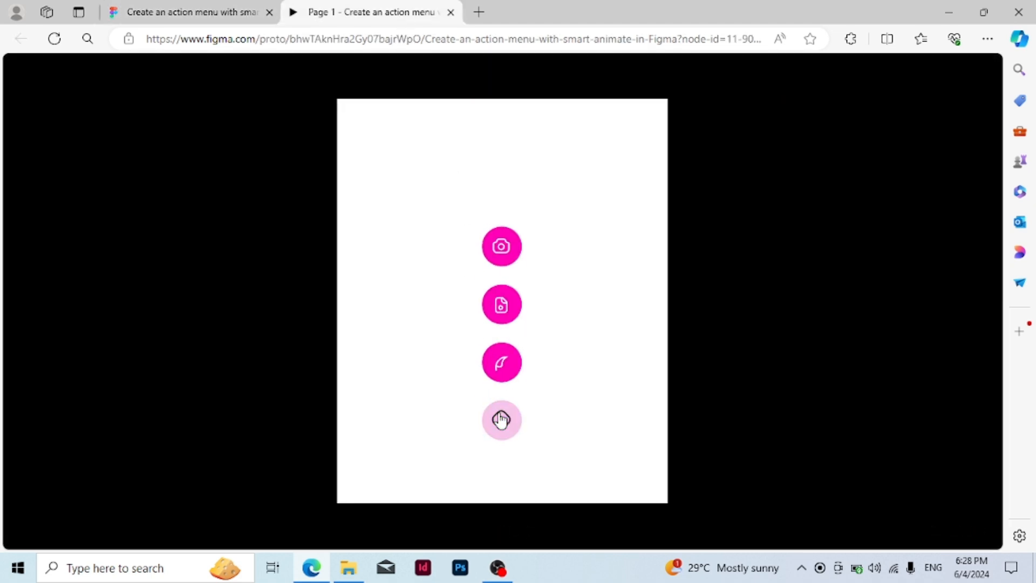
{"action": "left_click", "coordinate": [502, 429]}
{"action": "left_click", "coordinate": [503, 434]}
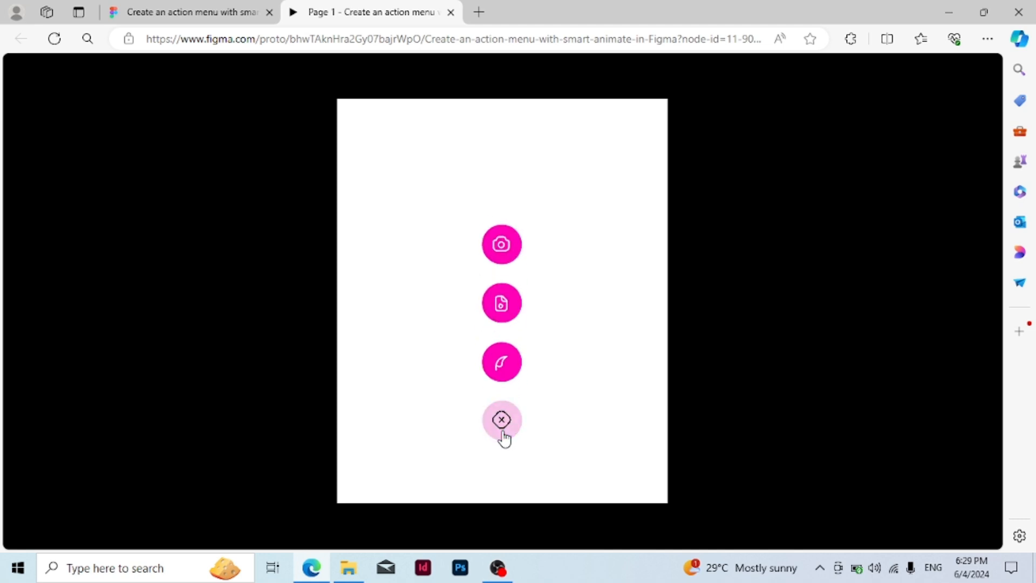
{"action": "left_click", "coordinate": [504, 435]}
{"action": "left_click", "coordinate": [506, 435]}
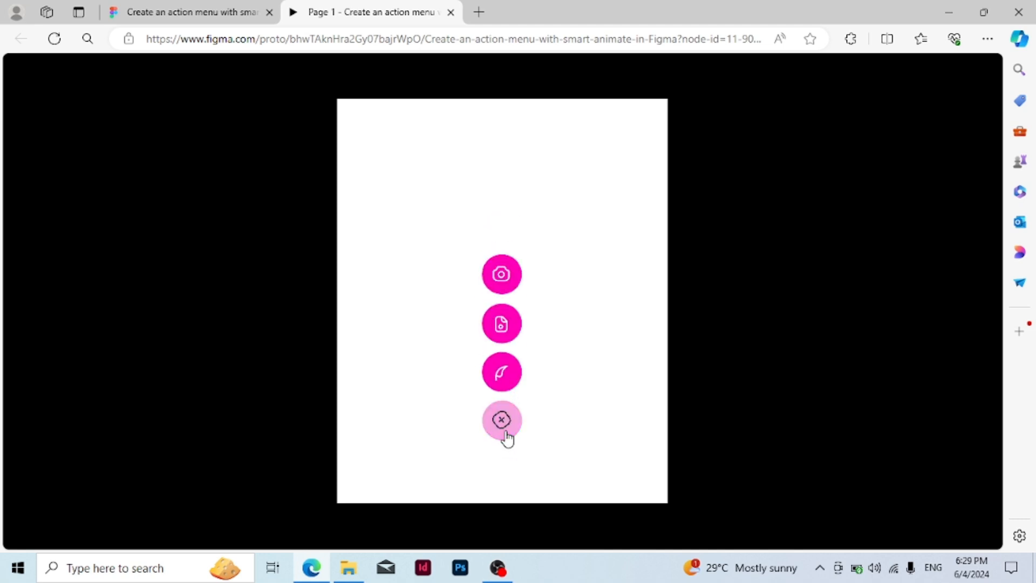
{"action": "left_click", "coordinate": [503, 435]}
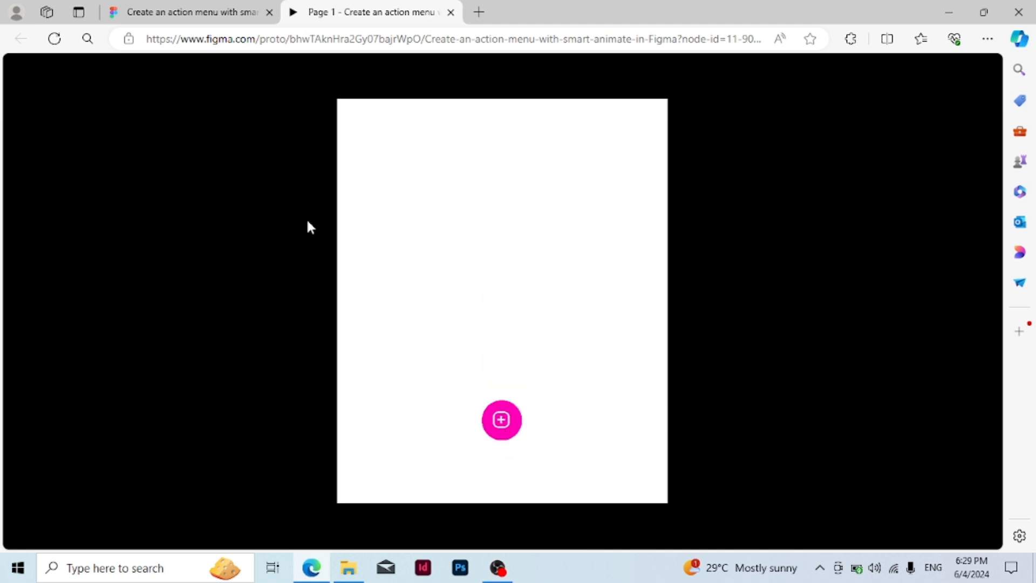